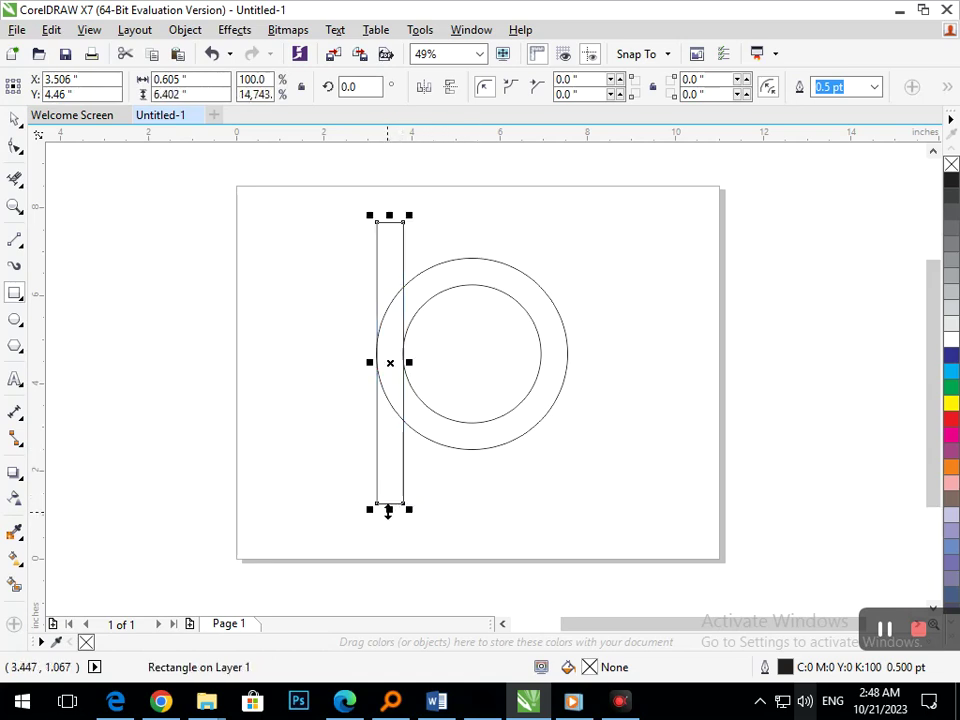
# Stretch the narrow vertical rectangle downward from its lower edge to a height of about 7.15 inches.
pyautogui.click(14, 126)
pyautogui.click(34, 152)
pyautogui.click(386, 512)
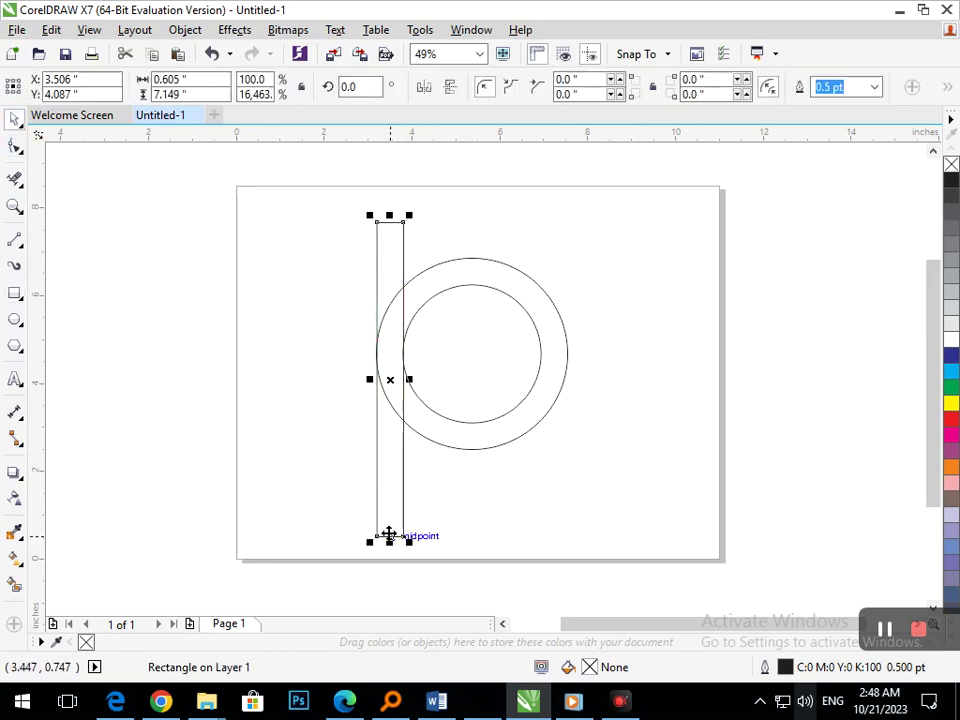
# Round off the lower-right corner of the tall vertical rectangle and deselect it.
pyautogui.click(15, 148)
pyautogui.moveTo(405, 541); pyautogui.dragTo(397, 528)
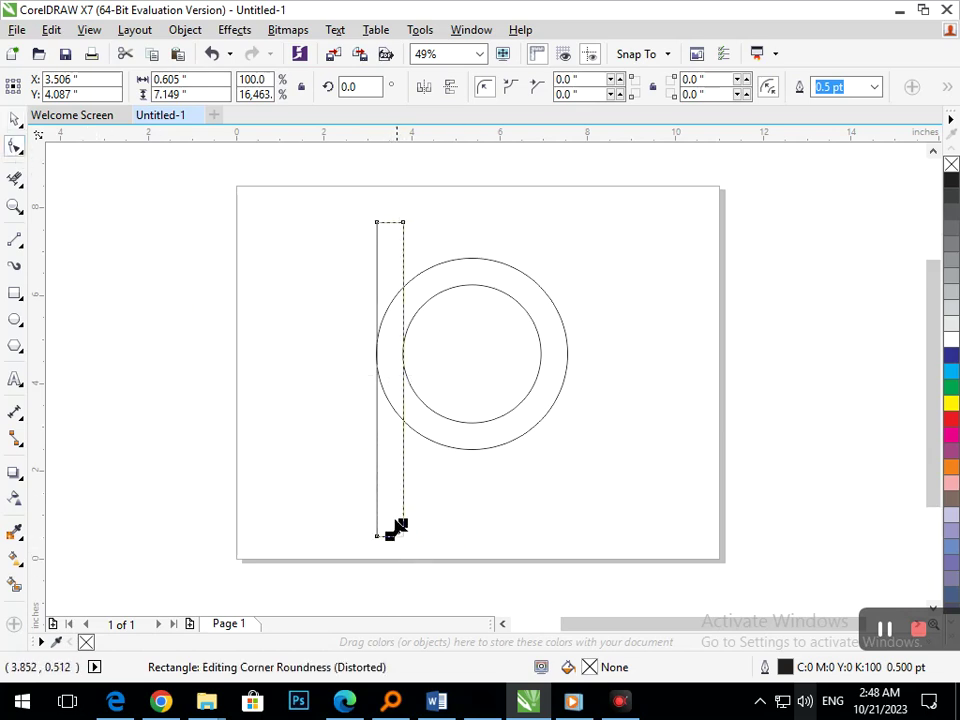
pyautogui.click(15, 119)
pyautogui.click(152, 335)
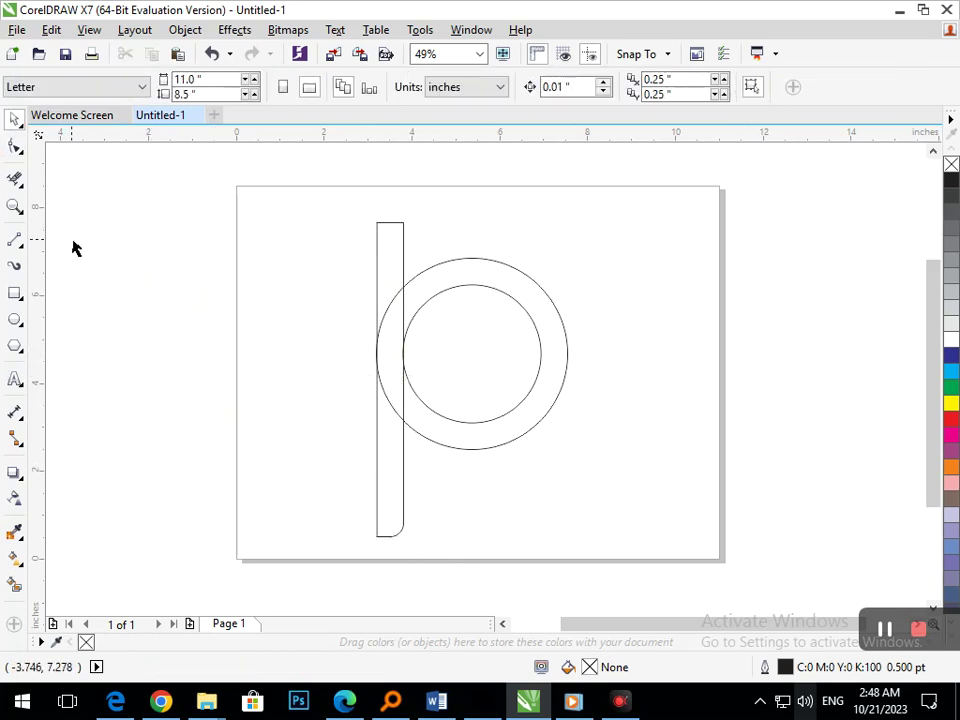
# Draw a horizontal line about 6.4 inches long touching the top of the outer circle and extend it past both sides.
pyautogui.click(15, 240)
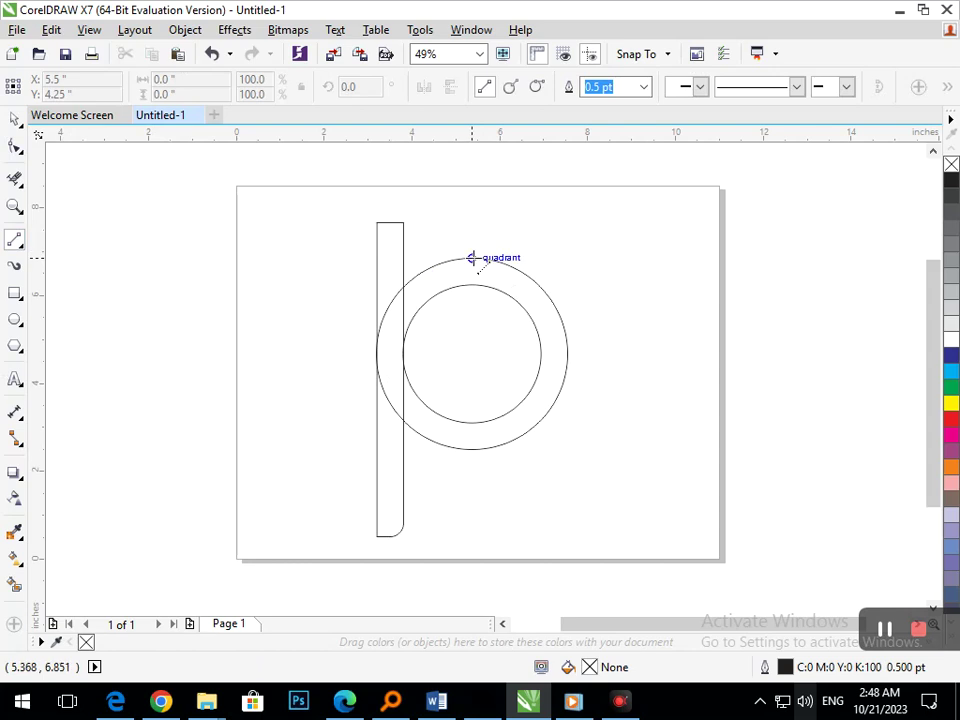
pyautogui.click(472, 258)
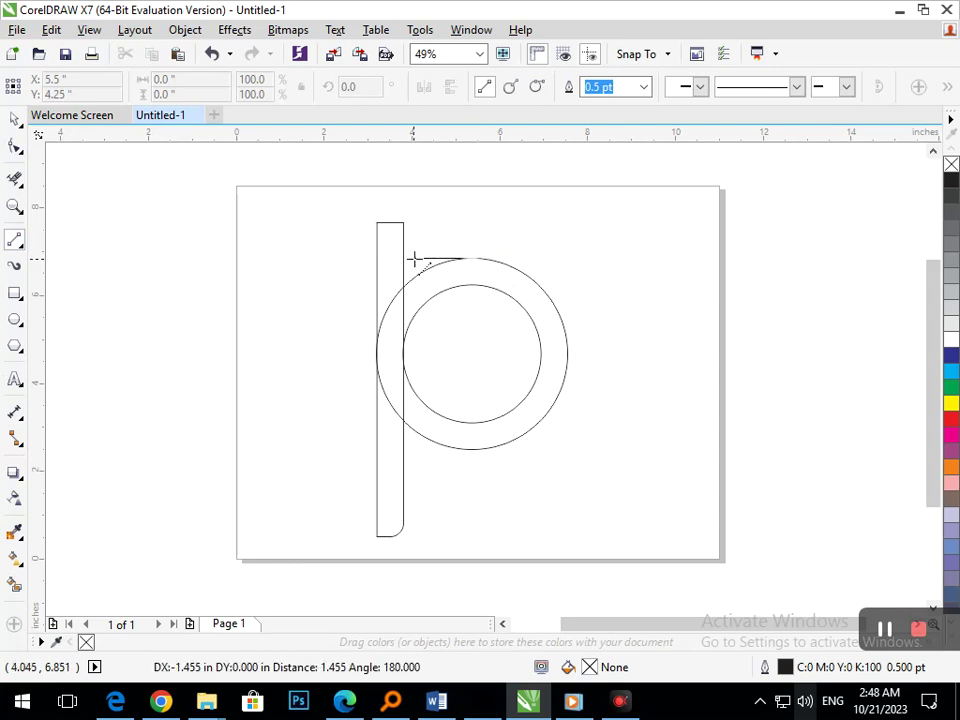
pyautogui.click(312, 258)
pyautogui.moveTo(484, 258); pyautogui.dragTo(606, 264)
pyautogui.click(15, 119)
pyautogui.click(353, 293)
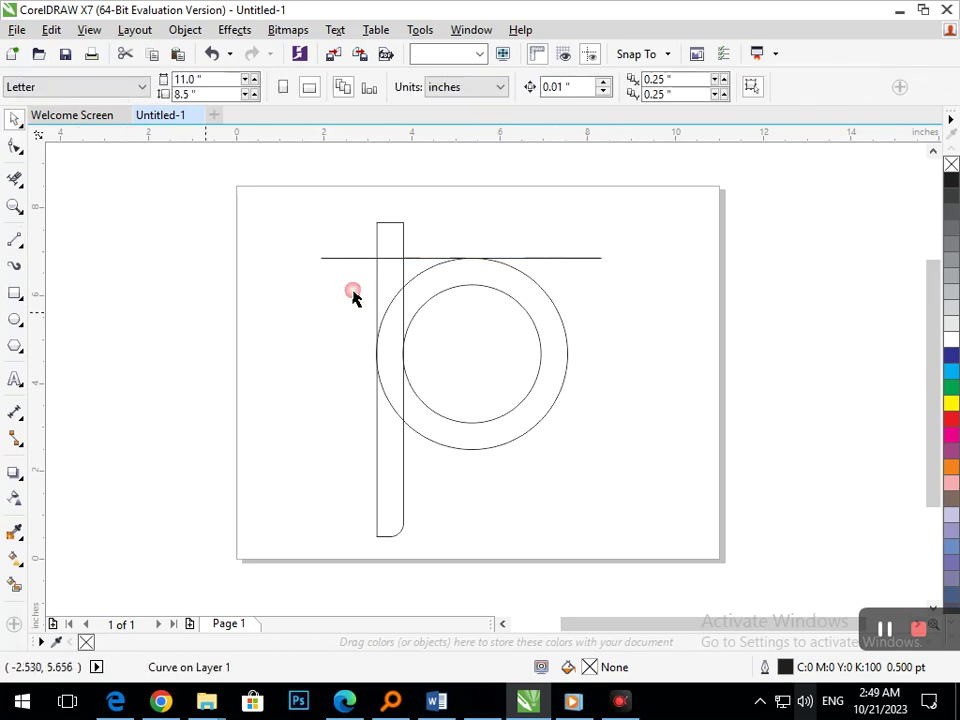
# Duplicate the horizontal line onto the top and bottom quadrants of the inner circle.
pyautogui.moveTo(418, 262); pyautogui.dragTo(430, 285)
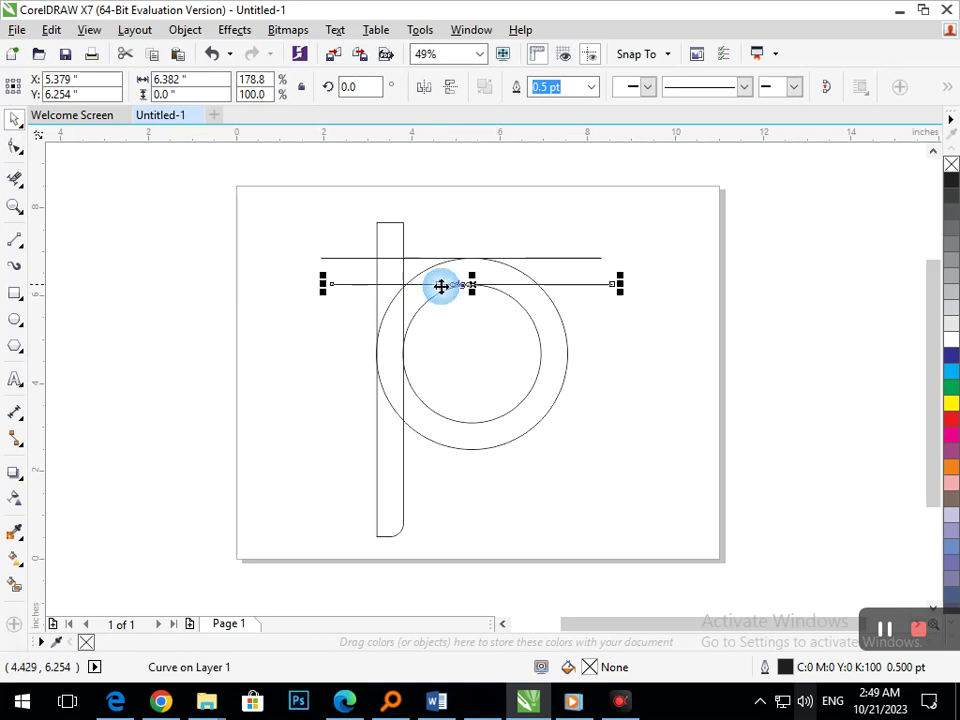
pyautogui.click(472, 287)
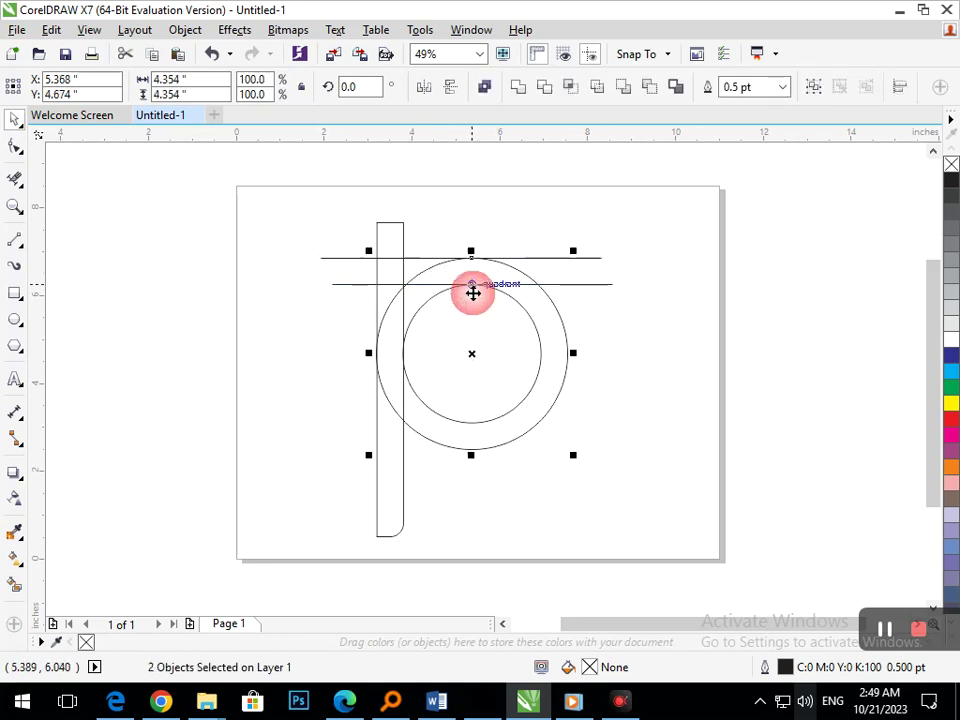
pyautogui.click(566, 288)
pyautogui.moveTo(471, 284); pyautogui.dragTo(472, 423)
# Duplicate the lower horizontal line onto the bottom quadrant of the outer circle and deselect it.
pyautogui.click(486, 440)
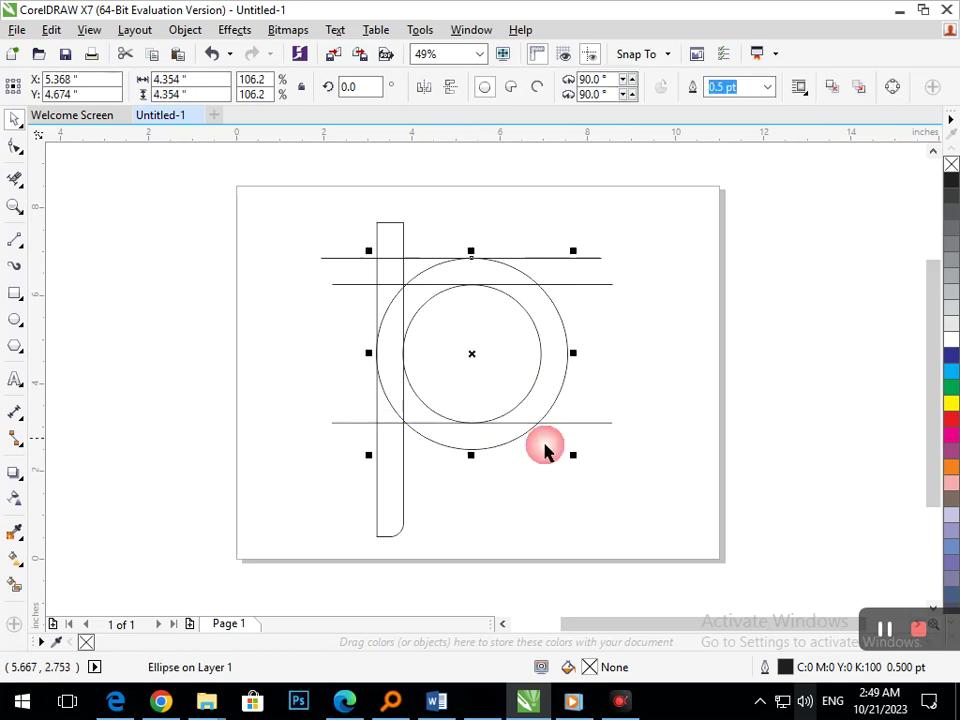
pyautogui.click(545, 452)
pyautogui.click(578, 424)
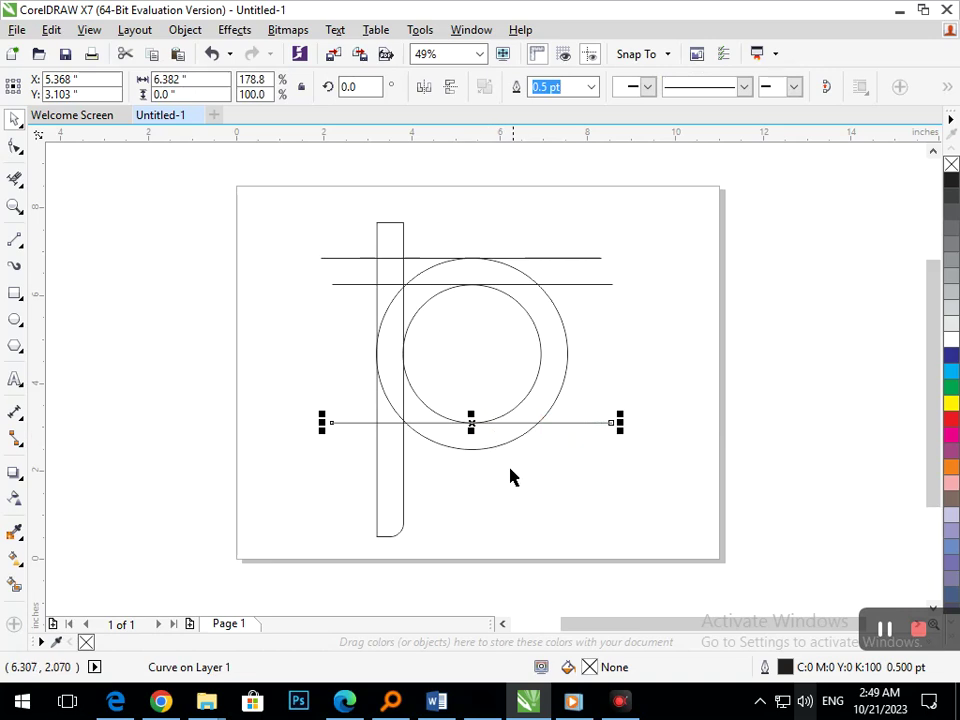
pyautogui.click(473, 438)
pyautogui.click(553, 423)
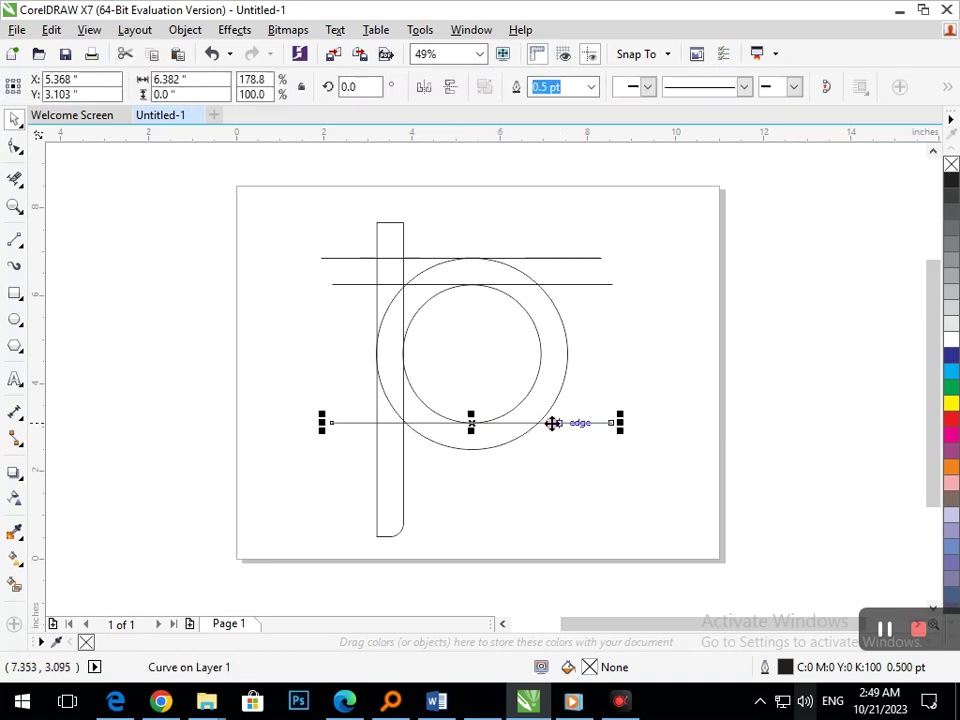
pyautogui.moveTo(471, 422); pyautogui.dragTo(471, 448)
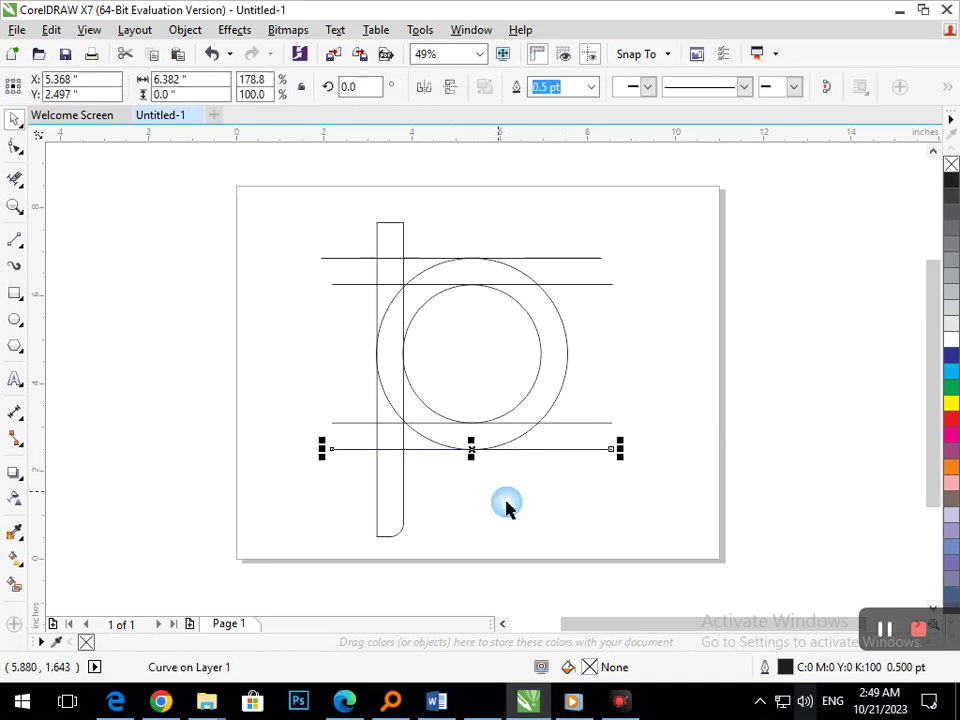
pyautogui.click(506, 507)
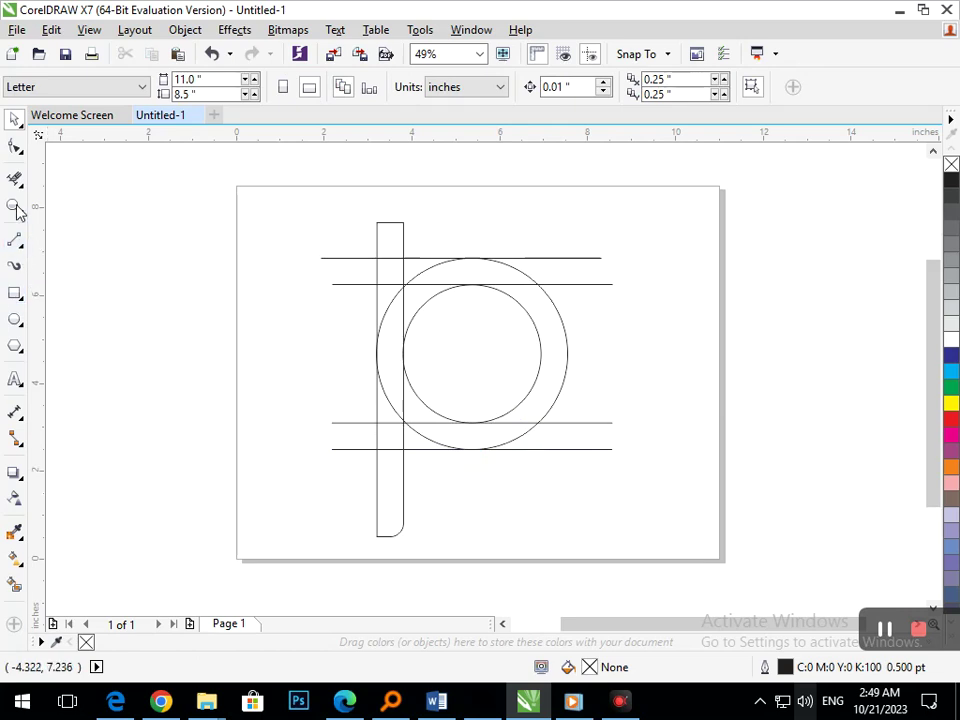
# Delete the outer circle's left arc segments and the stem segments crossing the horizontal bars with Virtual Segment Delete.
pyautogui.click(403, 275)
pyautogui.click(430, 270)
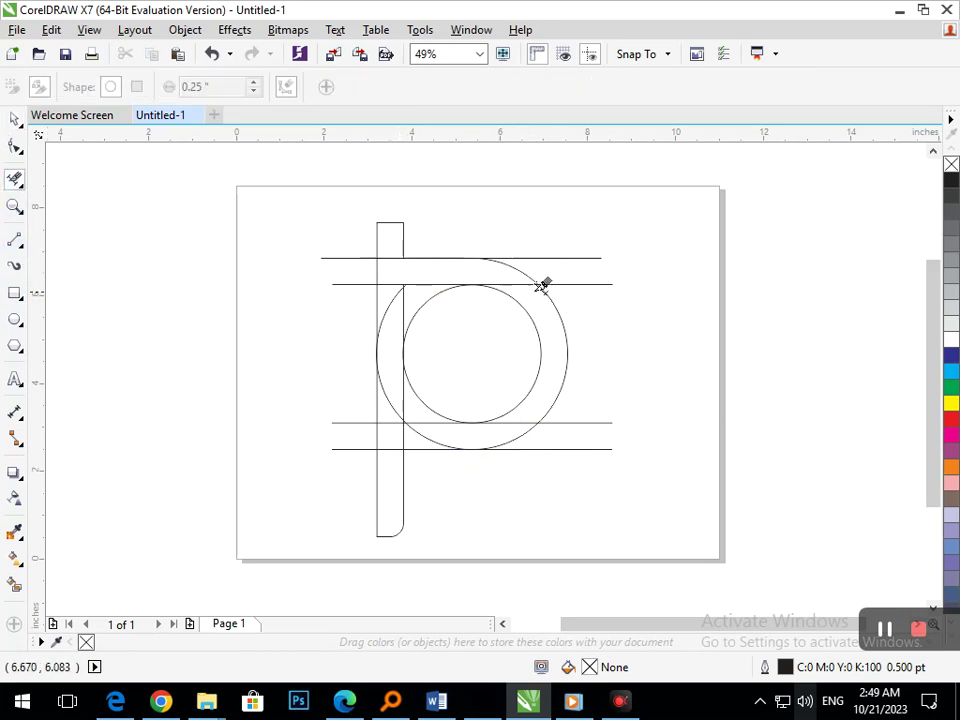
pyautogui.click(390, 318)
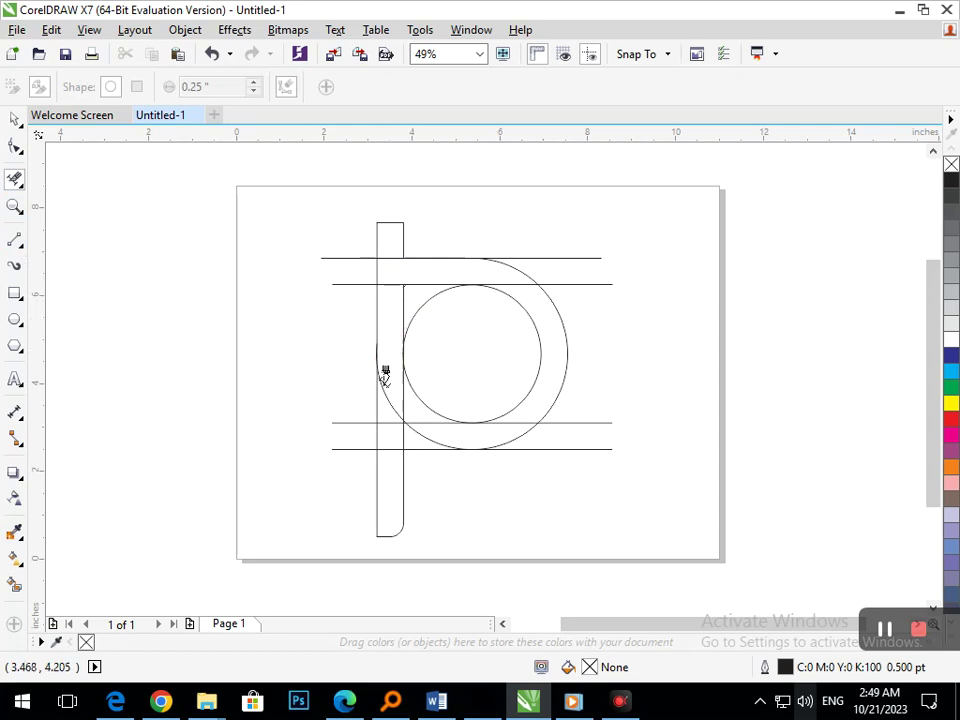
pyautogui.click(393, 394)
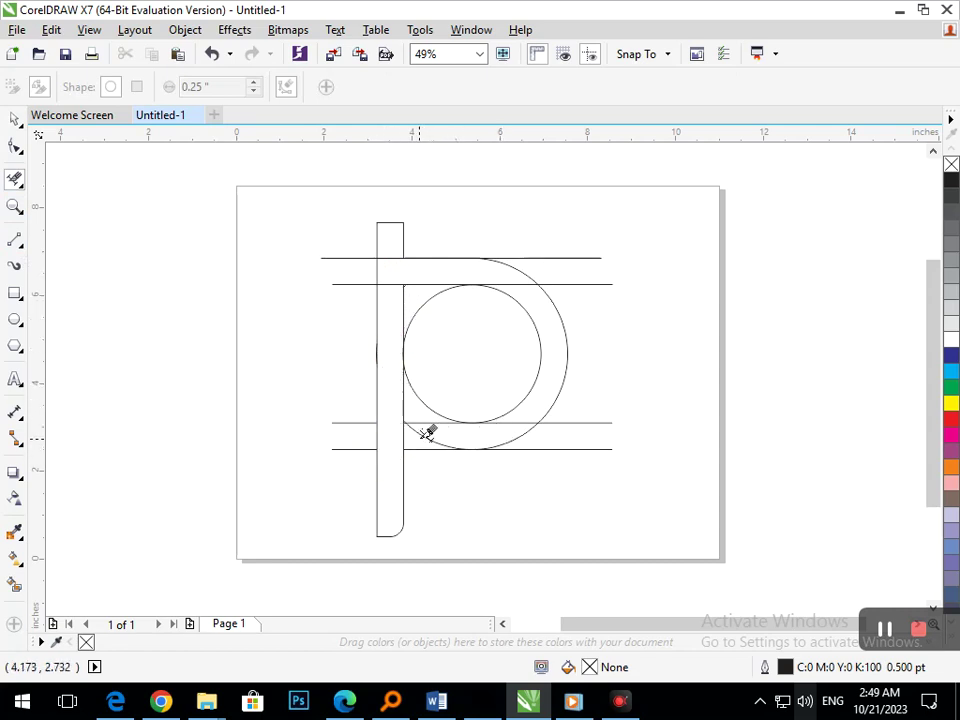
pyautogui.click(421, 427)
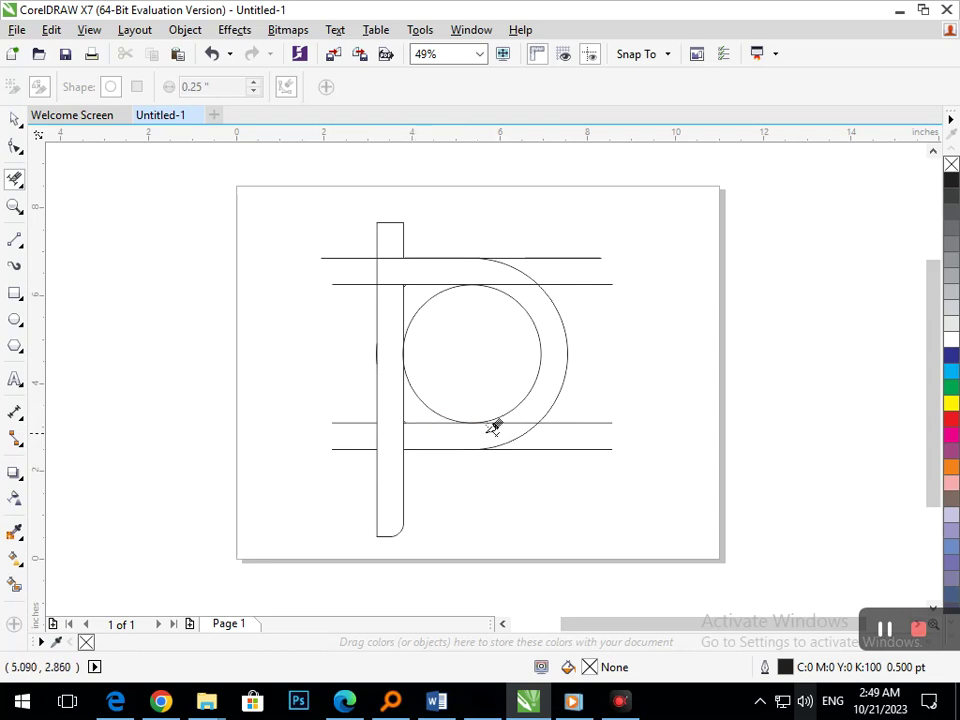
pyautogui.click(520, 425)
# Delete the horizontal line ends overhanging both sides of the P and the stem portion above the top bar.
pyautogui.moveTo(574, 409); pyautogui.dragTo(580, 478)
pyautogui.moveTo(579, 234); pyautogui.dragTo(595, 319)
pyautogui.moveTo(357, 231); pyautogui.dragTo(339, 314)
pyautogui.moveTo(350, 404); pyautogui.dragTo(364, 497)
# Delete the inner circle's lower-left arc, and undo the deletion of its upper-left arc.
pyautogui.moveTo(436, 392); pyautogui.dragTo(418, 415)
pyautogui.moveTo(427, 327)
pyautogui.mouseDown()
pyautogui.moveTo(417, 305)
pyautogui.moveTo(437, 309)
pyautogui.mouseUp()
pyautogui.hotkey('ctrl', 'z')
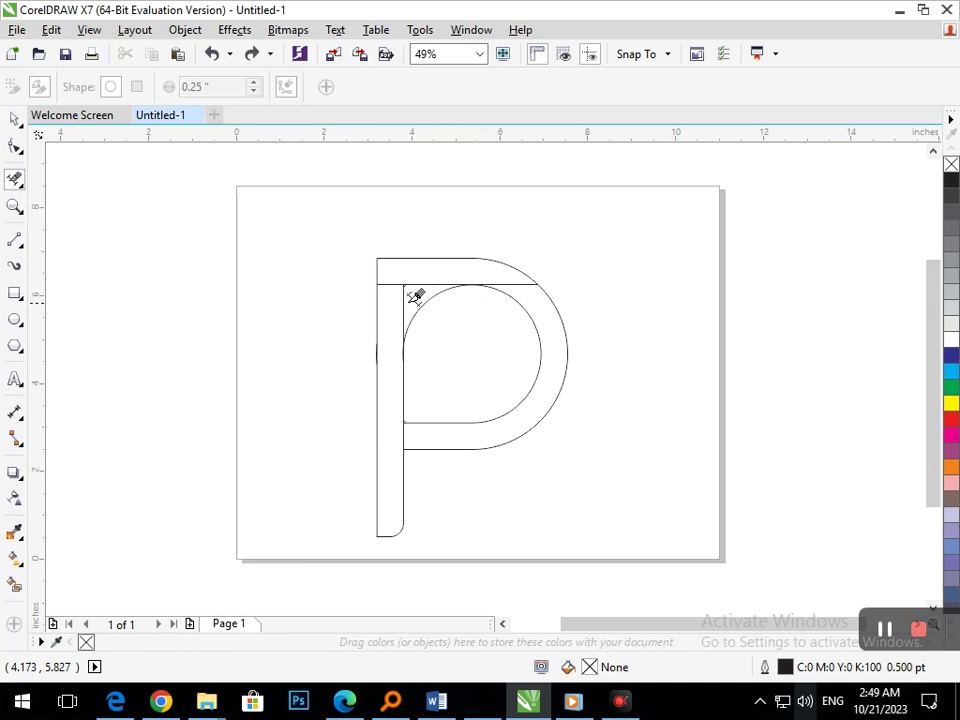
# Nudge the horizontal line at the top of the inner circle slightly downward so it crosses the circle.
pyautogui.click(14, 119)
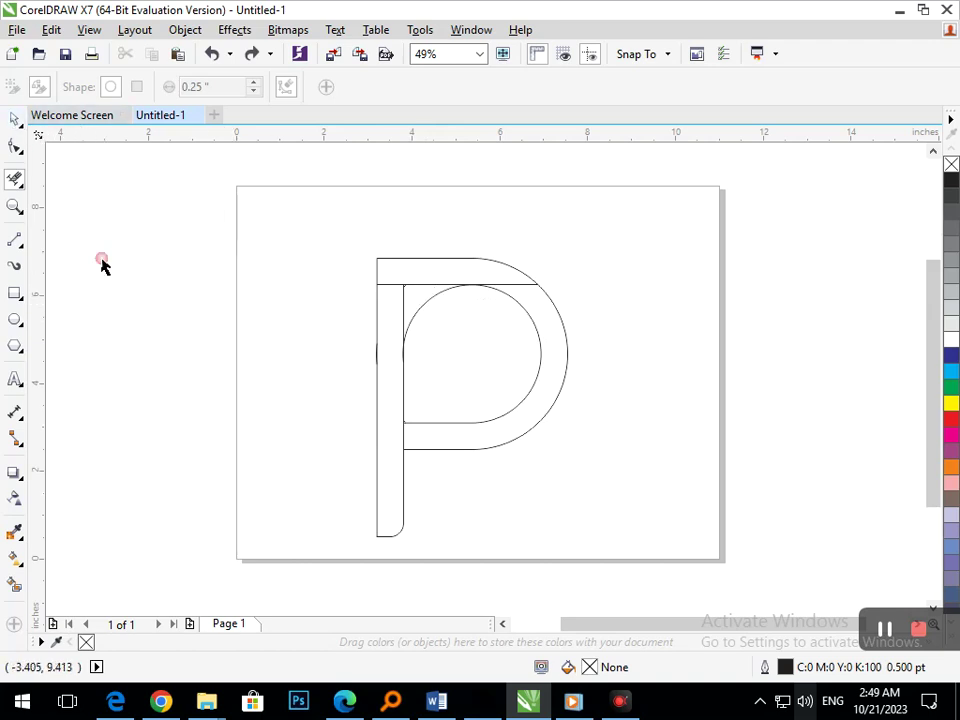
pyautogui.click(419, 293)
pyautogui.press('Down')
pyautogui.press('Down')
pyautogui.press('Down')
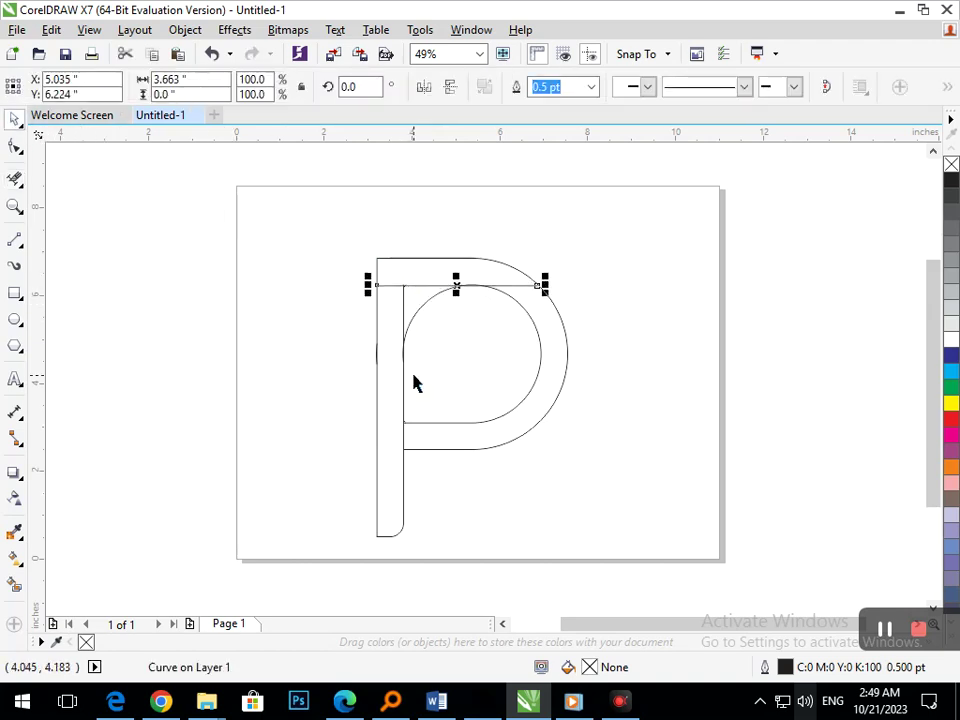
# Delete the inner circle's upper-left arc and the extra line segment inside the bowl's right side with Virtual Segment Delete.
pyautogui.click(14, 179)
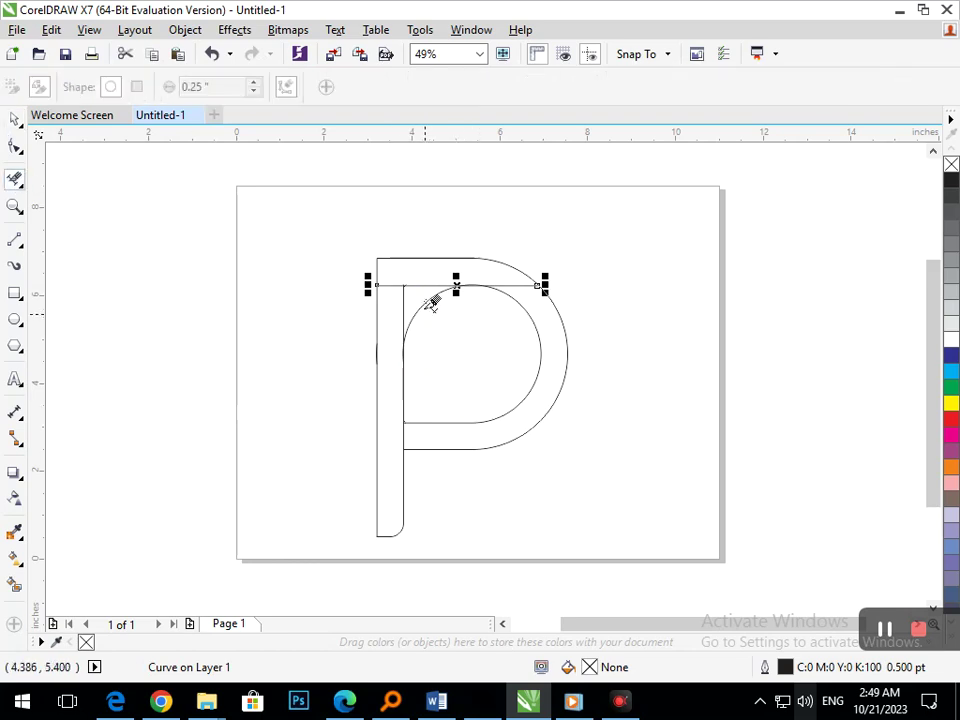
pyautogui.click(424, 293)
pyautogui.click(507, 285)
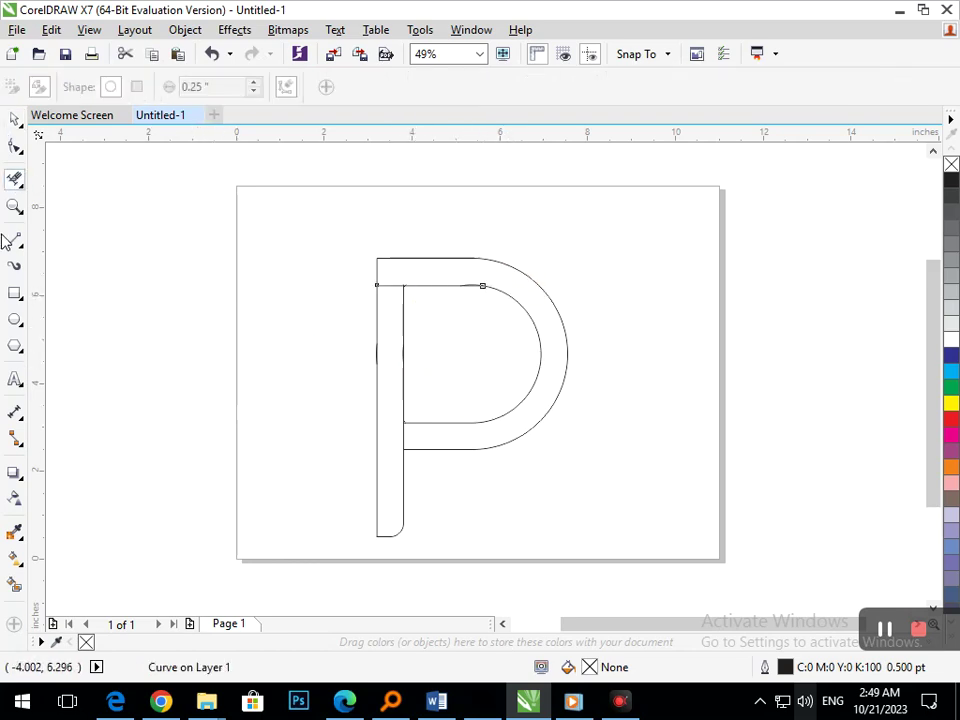
# Draw a circle about 1.12 inches in diameter at the P's upper-left corner, touching the top bar's lower line.
pyautogui.click(15, 319)
pyautogui.moveTo(376, 285)
pyautogui.mouseDown()
pyautogui.moveTo(347, 231)
pyautogui.moveTo(377, 260)
pyautogui.mouseUp()
pyautogui.click(17, 122)
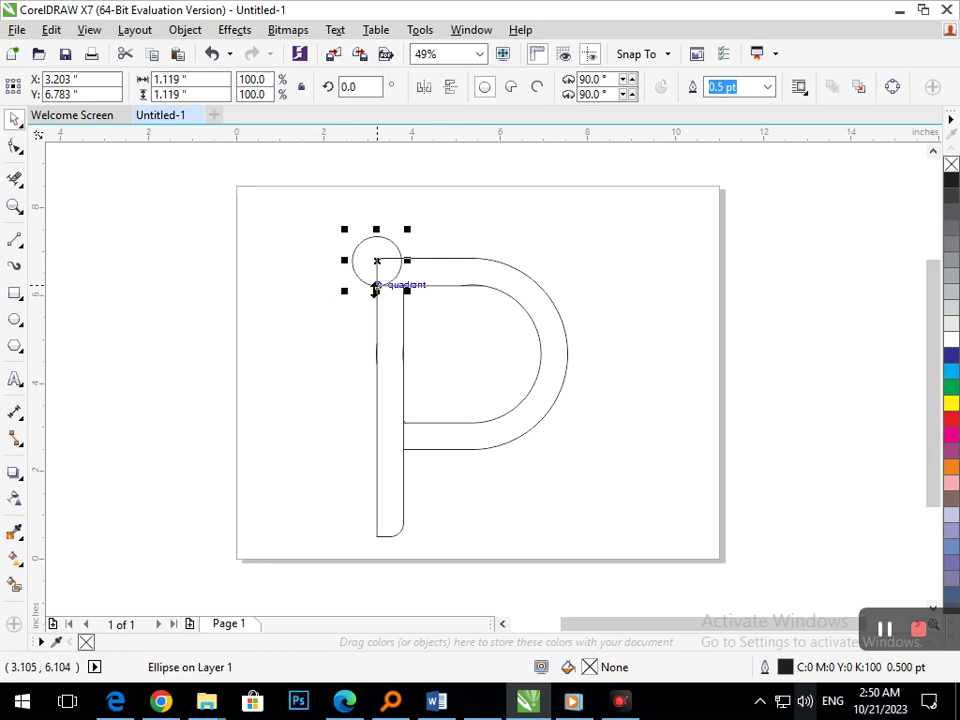
# Create a smaller ellipse about 0.56 by 0.48 inches inside the corner circle, resting on the top bar's upper line.
pyautogui.moveTo(376, 289); pyautogui.dragTo(381, 253)
pyautogui.click(267, 302)
pyautogui.scroll(3, 351, 253)
pyautogui.click(507, 352)
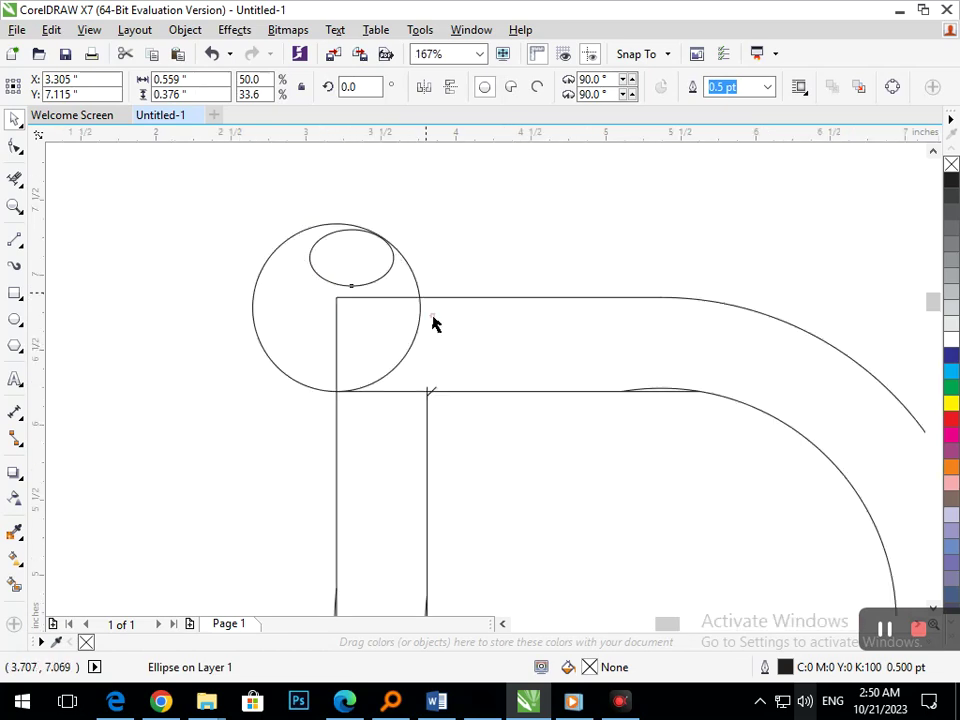
pyautogui.scroll(3, 432, 322)
pyautogui.moveTo(441, 394); pyautogui.dragTo(430, 424)
pyautogui.moveTo(441, 223); pyautogui.dragTo(443, 213)
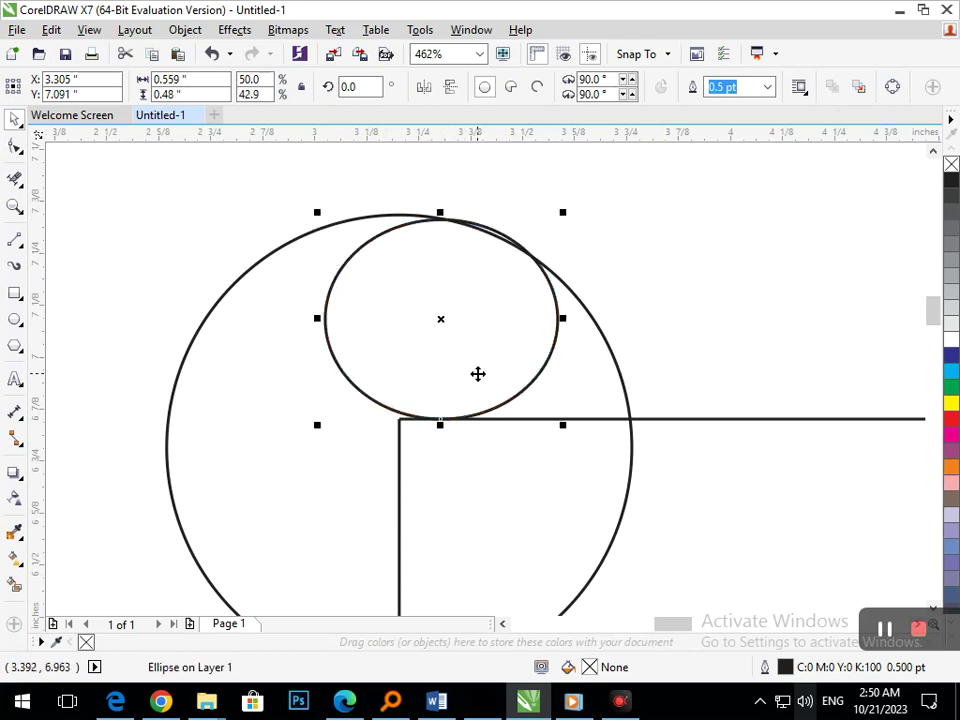
# Delete the overlapping circle, ellipse and stem segments at the upper-left corner, leaving a curled hook on the top bar.
pyautogui.scroll(-2, 373, 311)
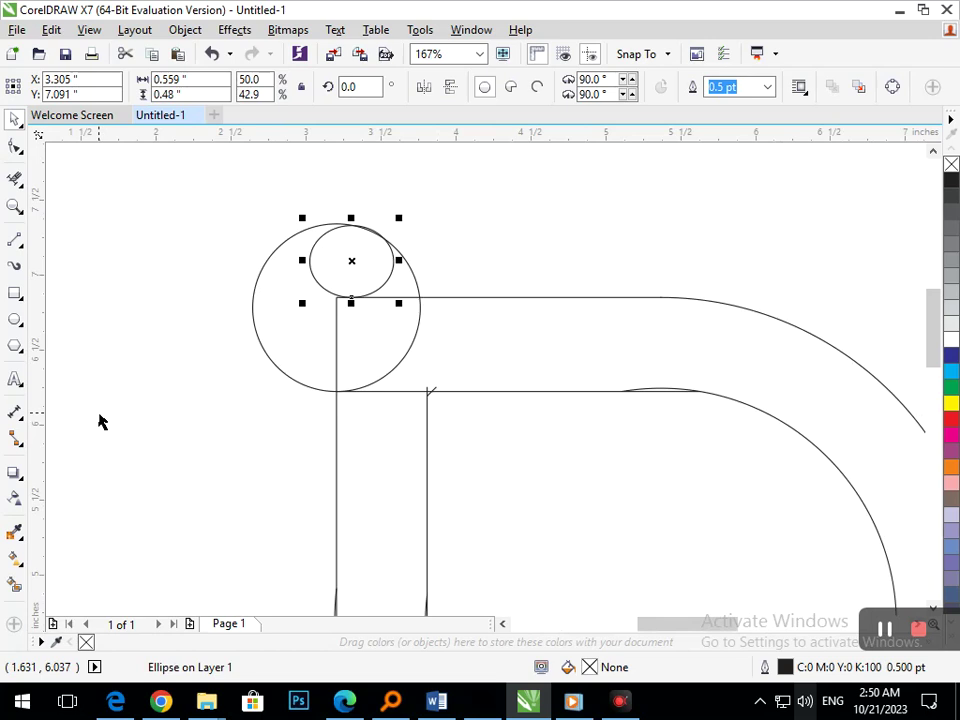
pyautogui.click(18, 180)
pyautogui.click(336, 331)
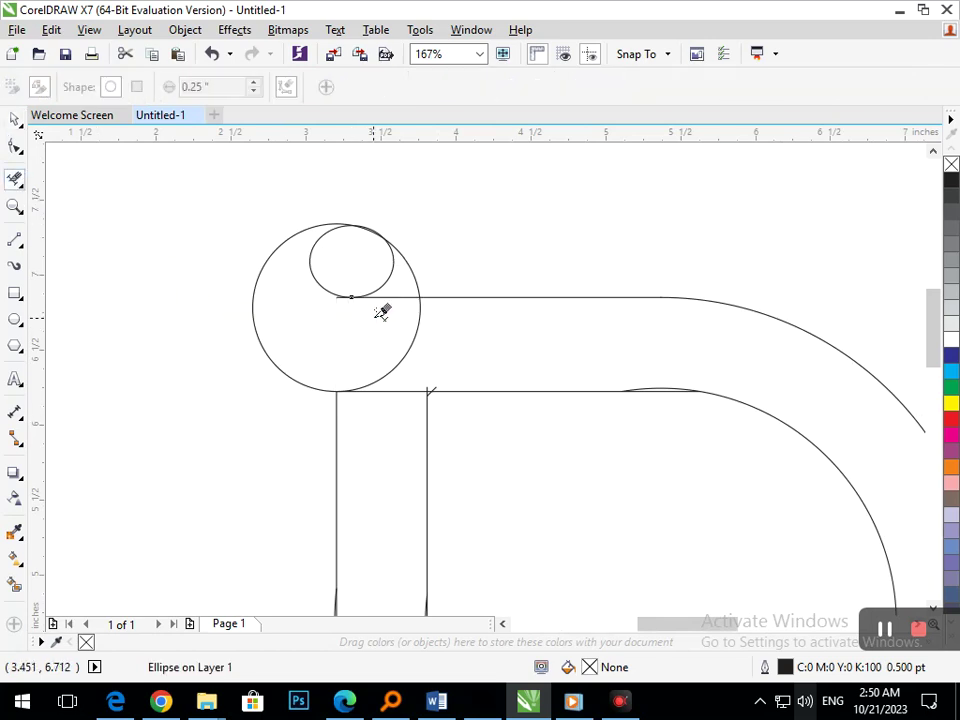
pyautogui.click(405, 336)
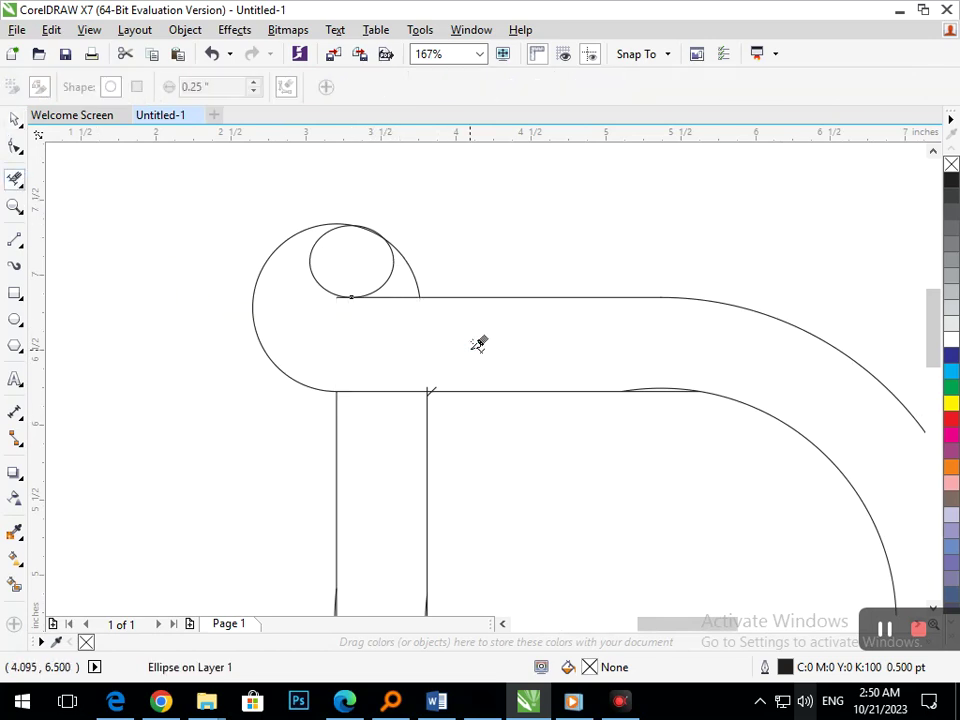
pyautogui.click(405, 250)
pyautogui.moveTo(379, 221); pyautogui.dragTo(382, 265)
pyautogui.press('F3')
pyautogui.click(14, 118)
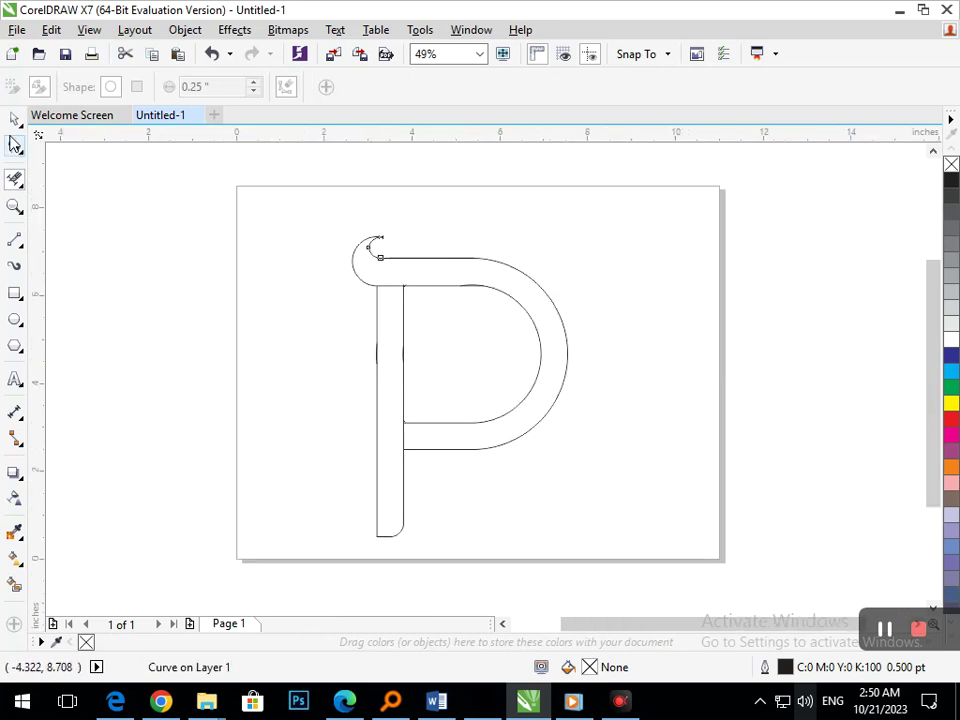
pyautogui.click(97, 318)
# Smart-fill the stem with blue-grey C40 M20 Y0 K40, try the same fill on the bowl, and undo the bowl fill.
pyautogui.click(14, 585)
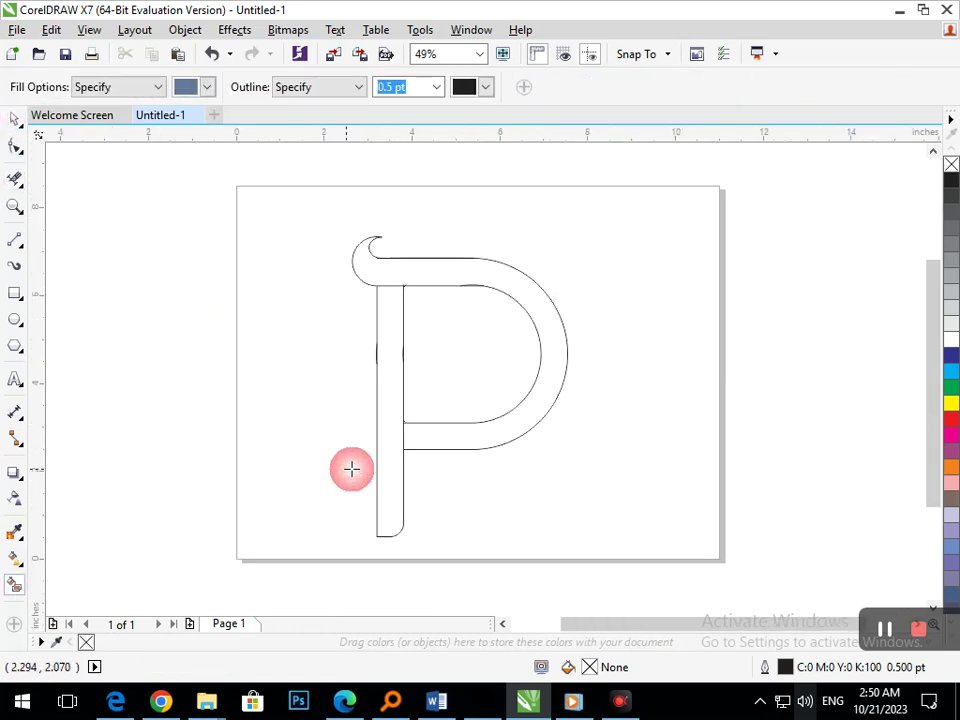
pyautogui.click(394, 459)
pyautogui.click(448, 436)
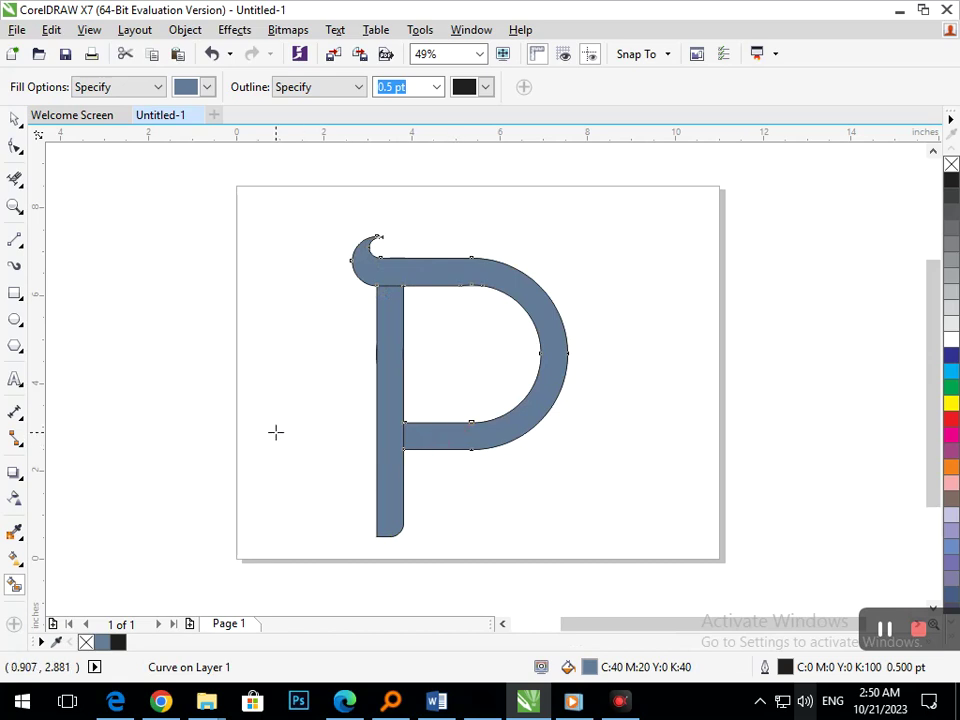
pyautogui.hotkey('ctrl', 'z')
# Draw a slanted line about 1.76 inches long across the bowl's lower right, convert it to a curve, and bend it downward.
pyautogui.click(14, 243)
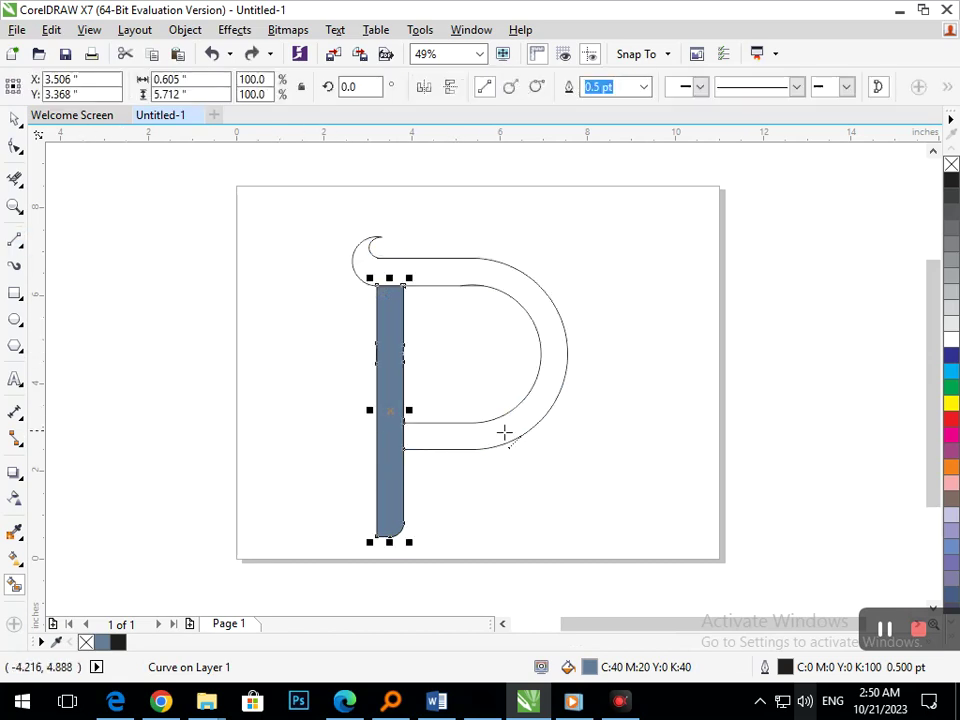
pyautogui.moveTo(510, 396); pyautogui.dragTo(584, 369)
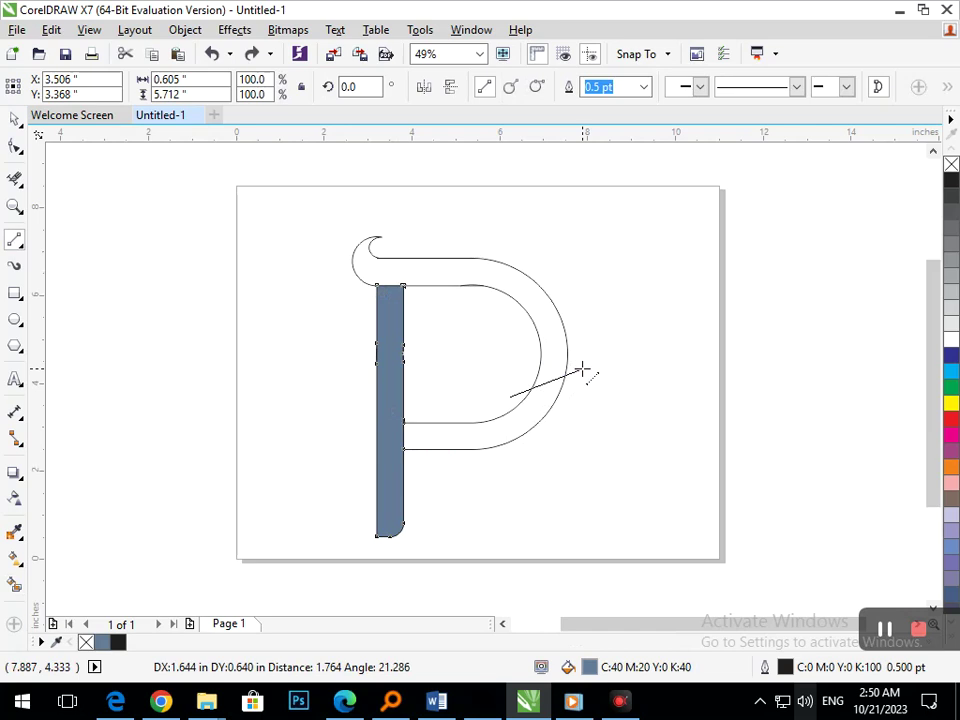
pyautogui.click(15, 148)
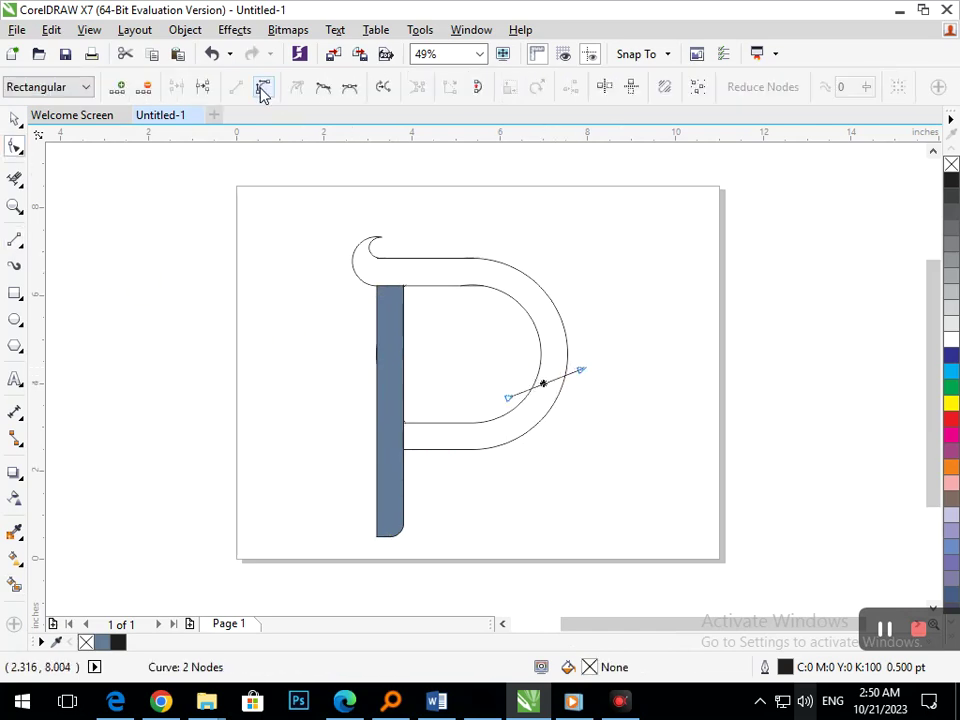
pyautogui.click(262, 89)
pyautogui.moveTo(546, 394); pyautogui.dragTo(553, 403)
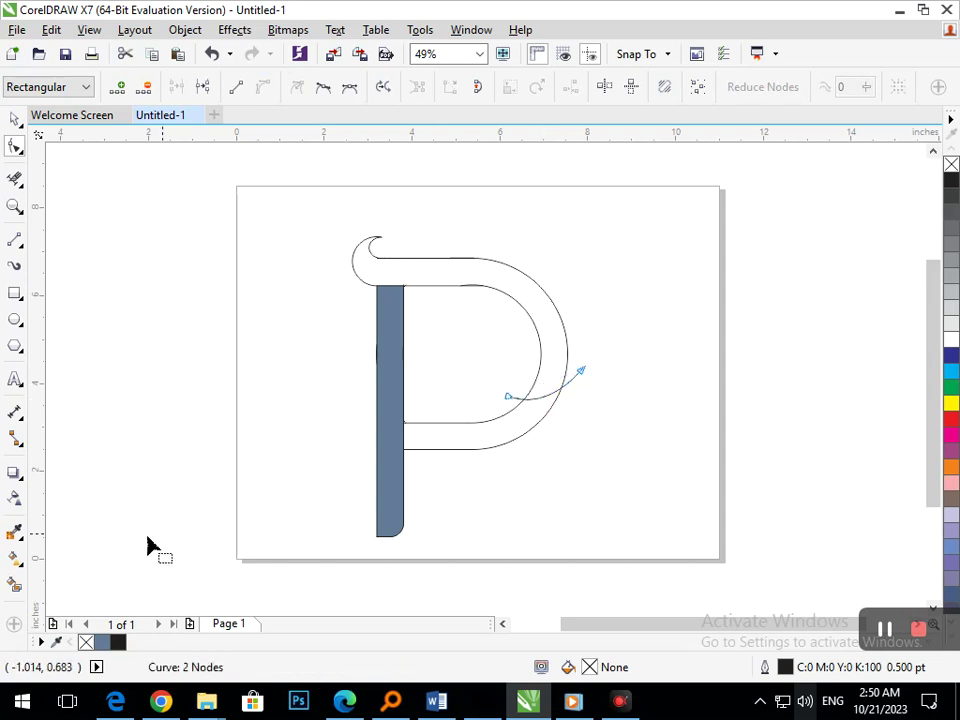
# Smart-fill the lower and upper bowl sections, including the top bar, with blue-grey C40 M20 Y0 K40.
pyautogui.click(15, 583)
pyautogui.click(486, 436)
pyautogui.click(559, 366)
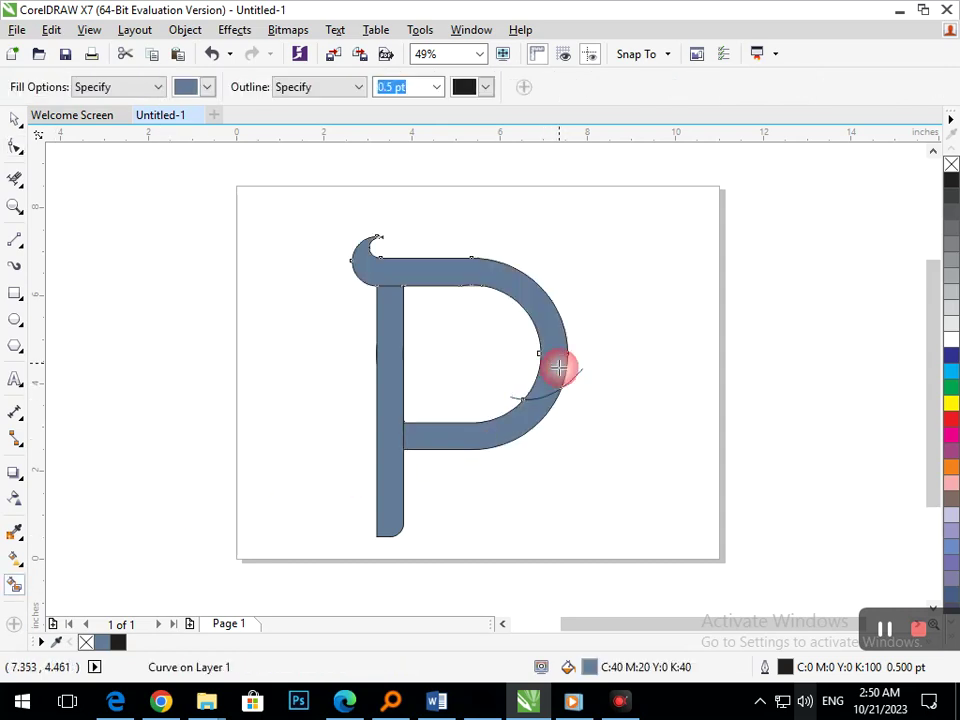
# Delete the curved dividing line crossing the bowl, and undo an accidental move of the stem.
pyautogui.click(15, 119)
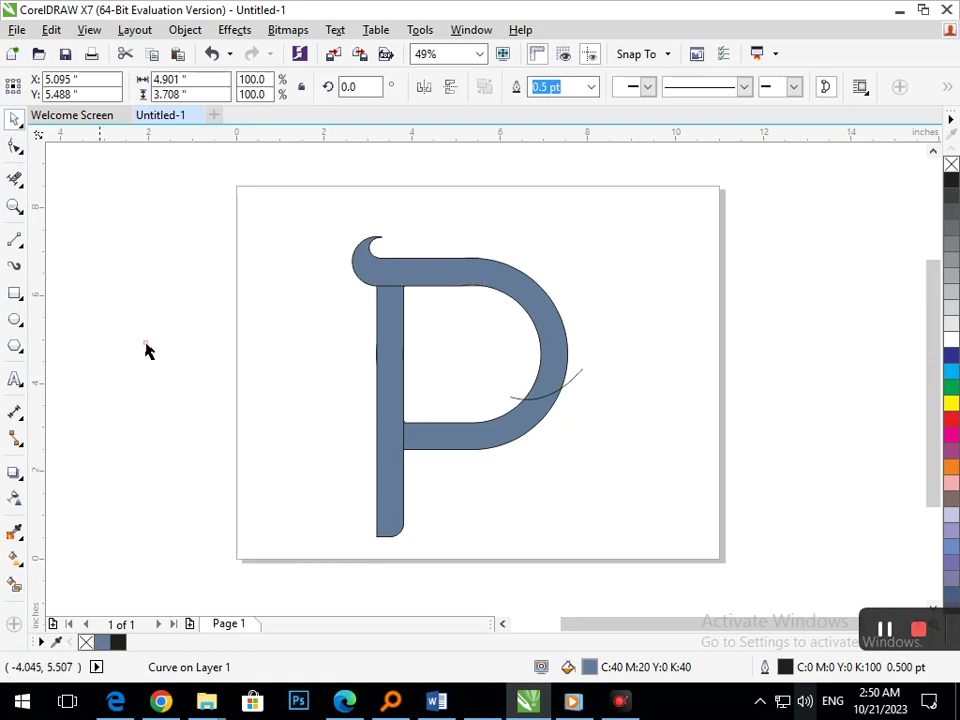
pyautogui.click(148, 349)
pyautogui.click(575, 373)
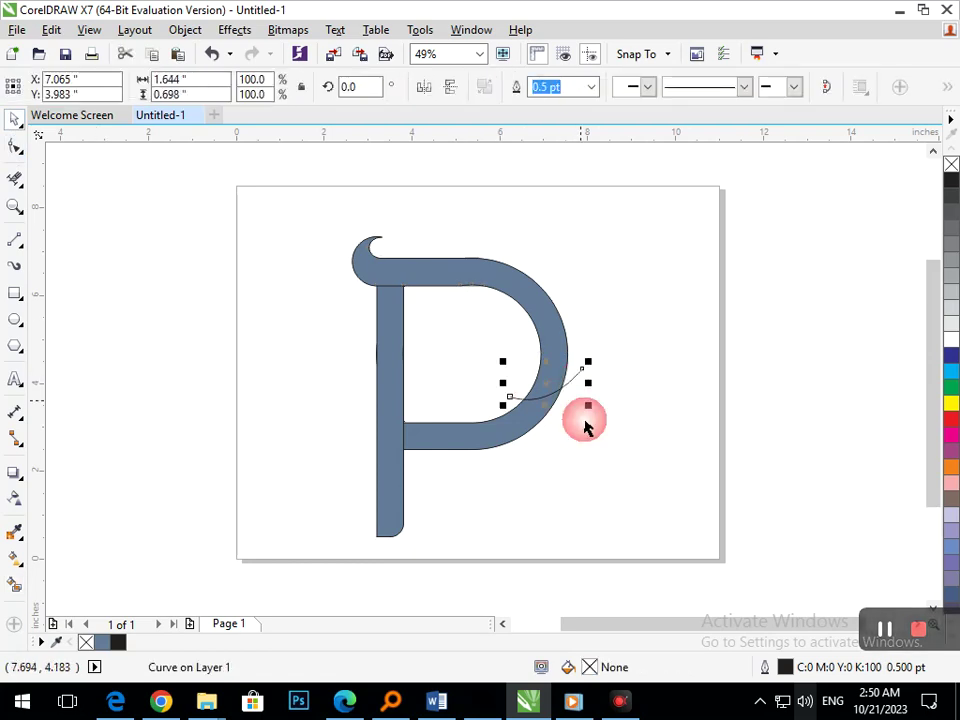
pyautogui.click(585, 425)
pyautogui.moveTo(401, 446); pyautogui.dragTo(299, 494)
pyautogui.hotkey('ctrl', 'z')
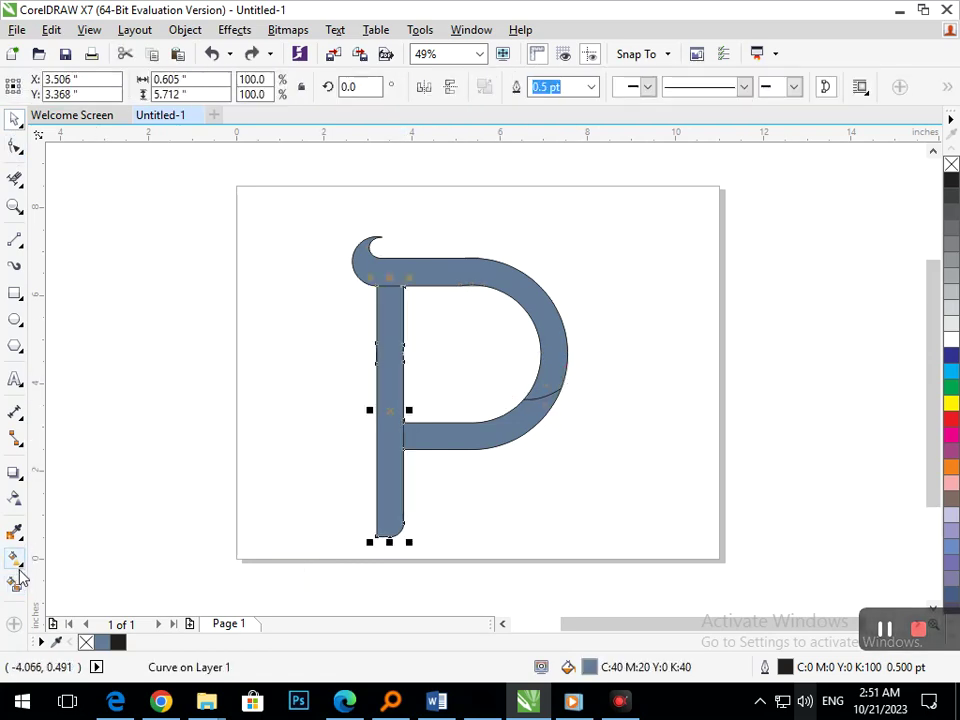
# Give the stem a vertical linear fountain fill running from dark blue at the foot to orange at the upper end.
pyautogui.click(16, 560)
pyautogui.moveTo(384, 543); pyautogui.dragTo(389, 298)
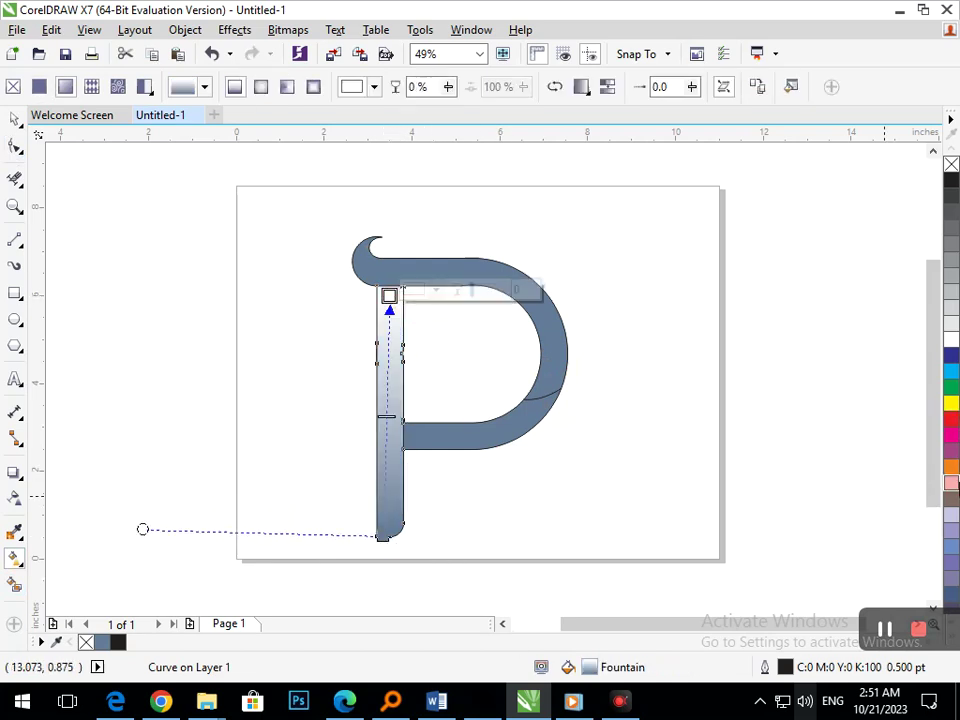
pyautogui.click(951, 467)
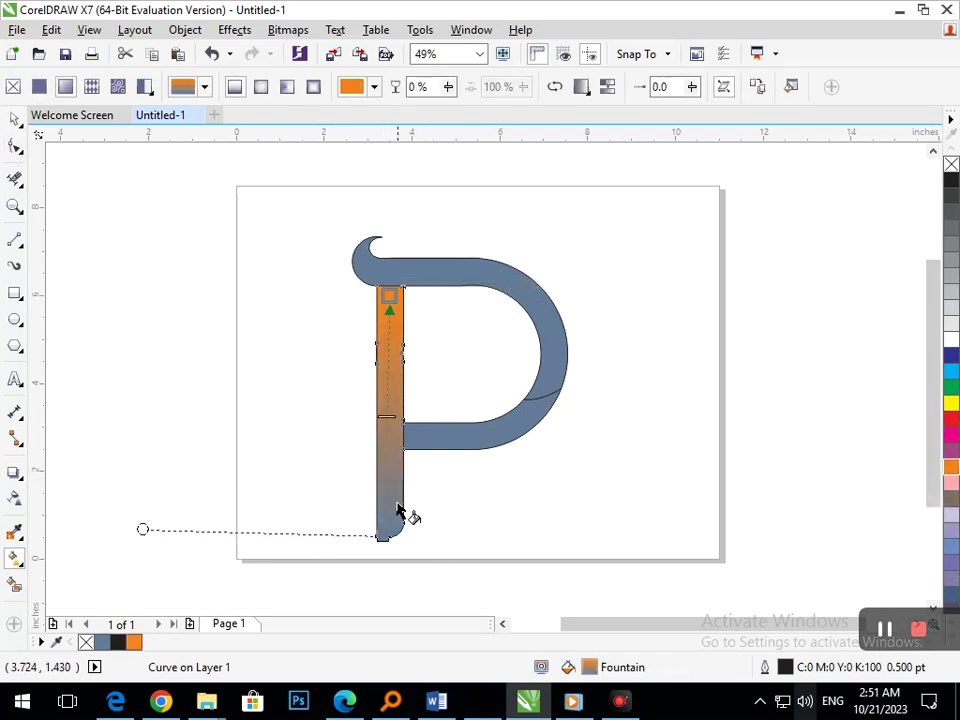
pyautogui.click(383, 537)
pyautogui.click(953, 357)
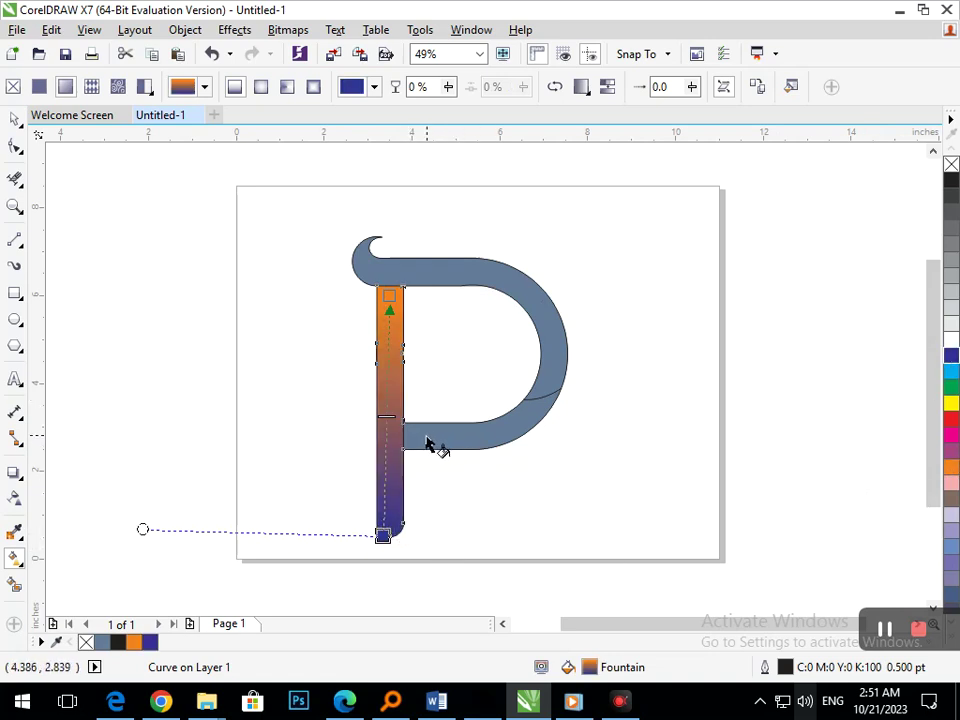
pyautogui.moveTo(403, 436); pyautogui.dragTo(537, 404)
pyautogui.hotkey('ctrl', 'z')
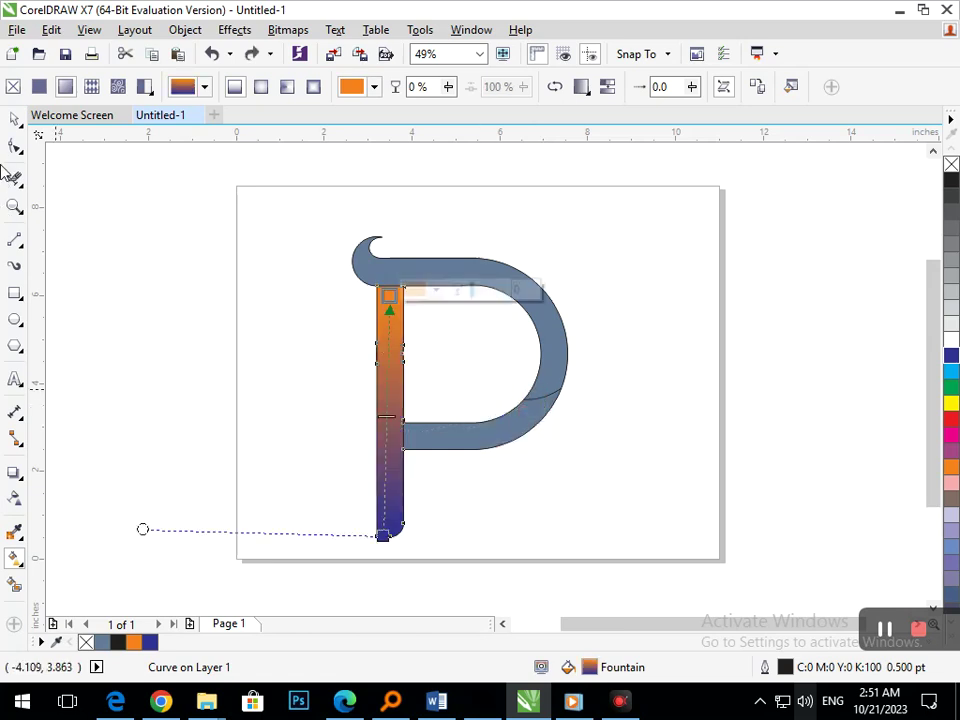
# Copy only the fill property from the stem onto the lower bowl section.
pyautogui.click(15, 118)
pyautogui.click(497, 450)
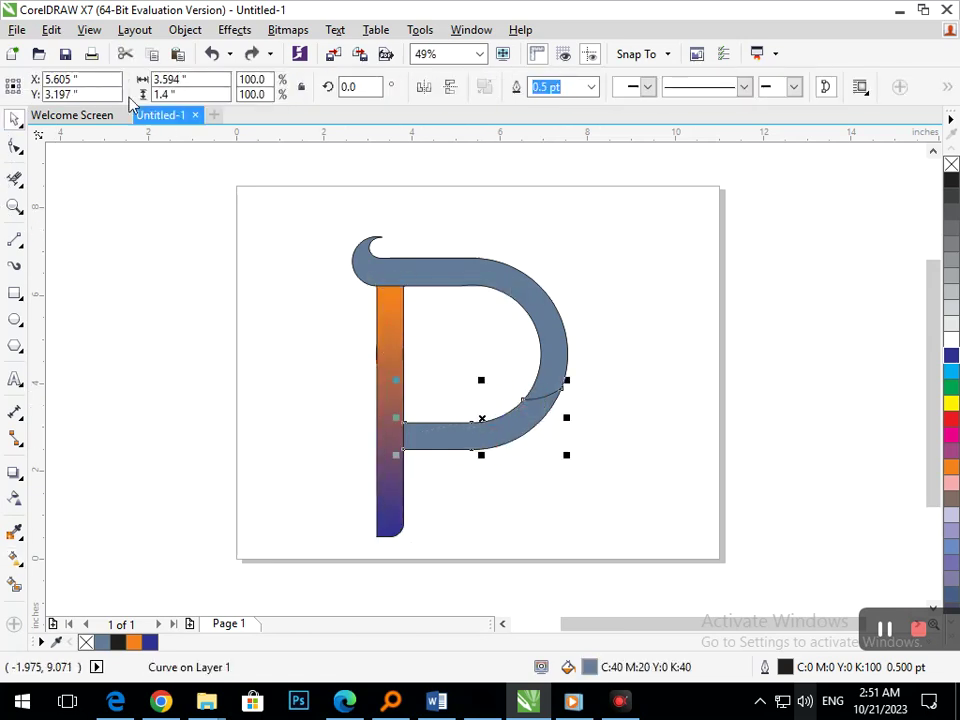
pyautogui.click(50, 30)
pyautogui.click(129, 290)
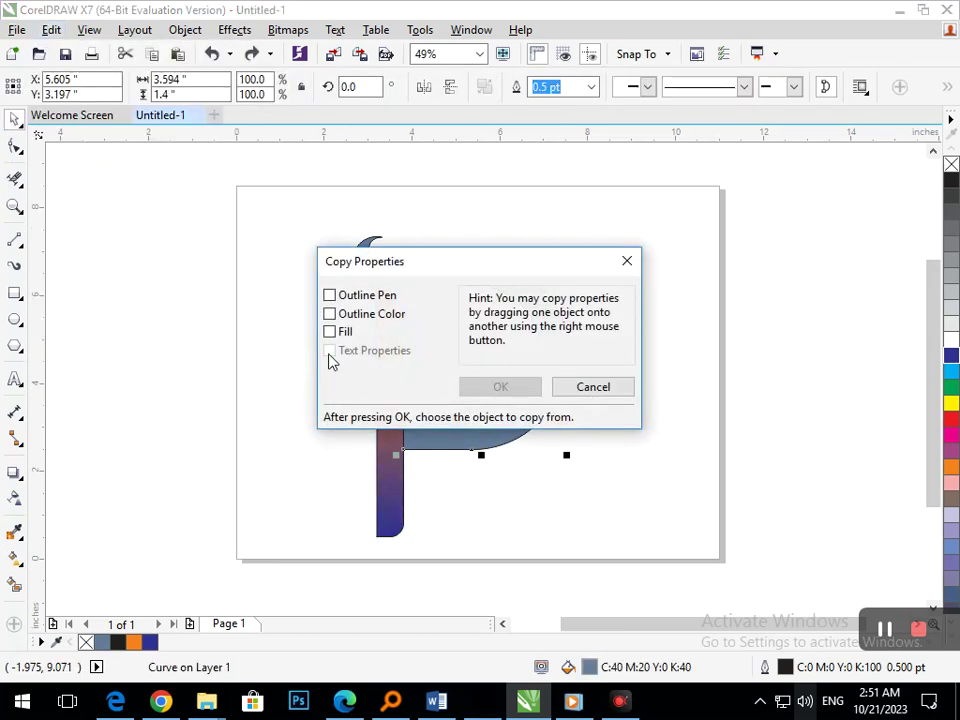
pyautogui.click(331, 332)
pyautogui.click(498, 387)
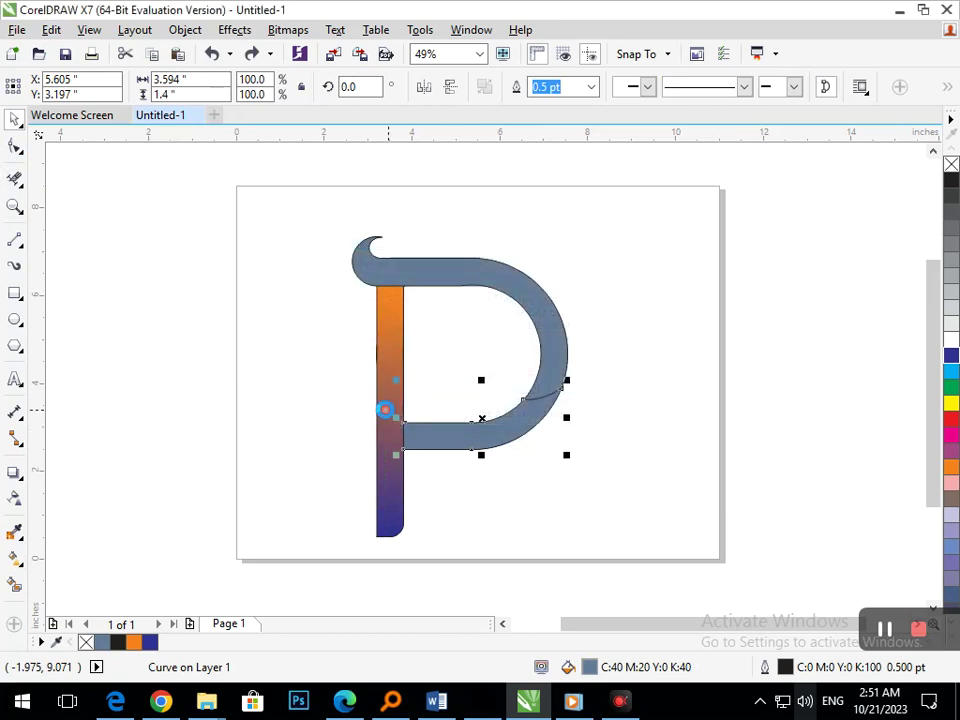
pyautogui.click(388, 410)
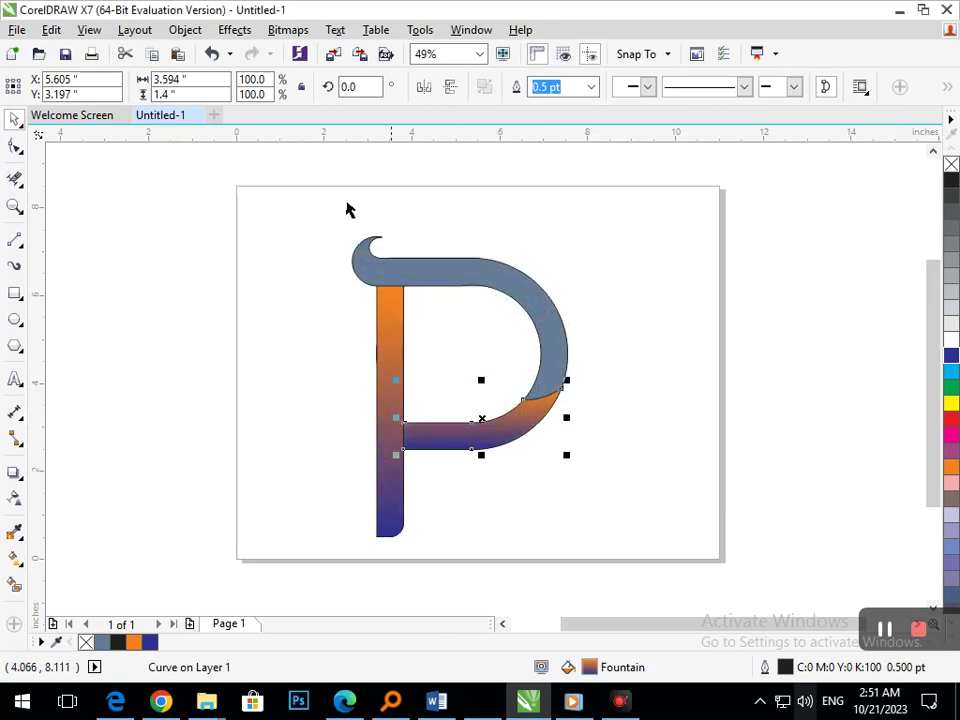
# Reverse the lower bowl section's fountain fill so orange runs along the lower bar and dark blue meets the dividing edge.
pyautogui.click(22, 566)
pyautogui.click(54, 558)
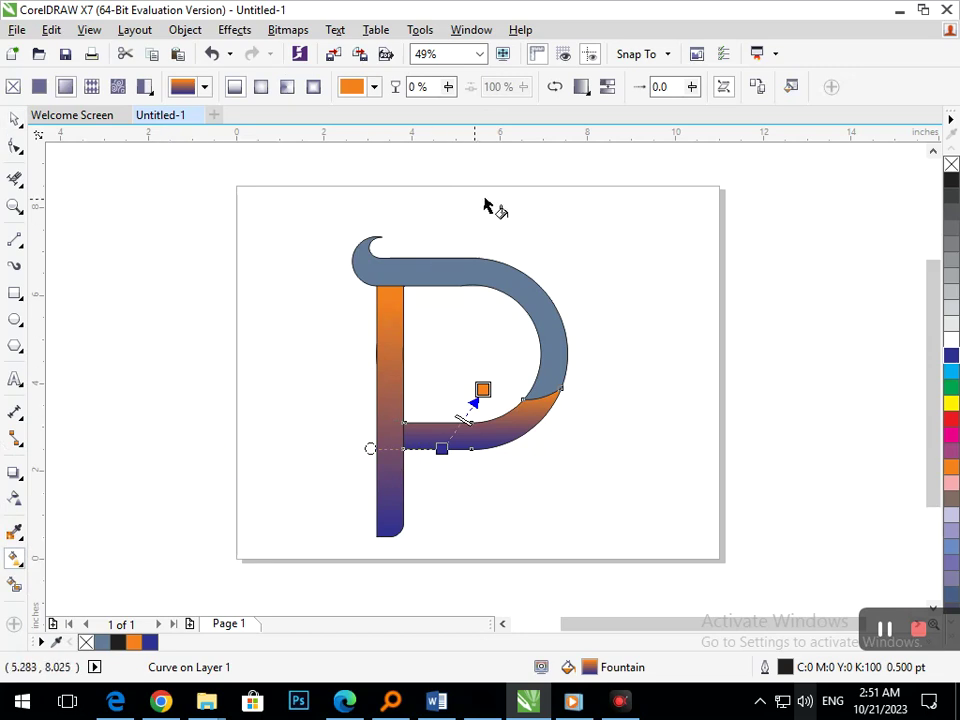
pyautogui.click(553, 88)
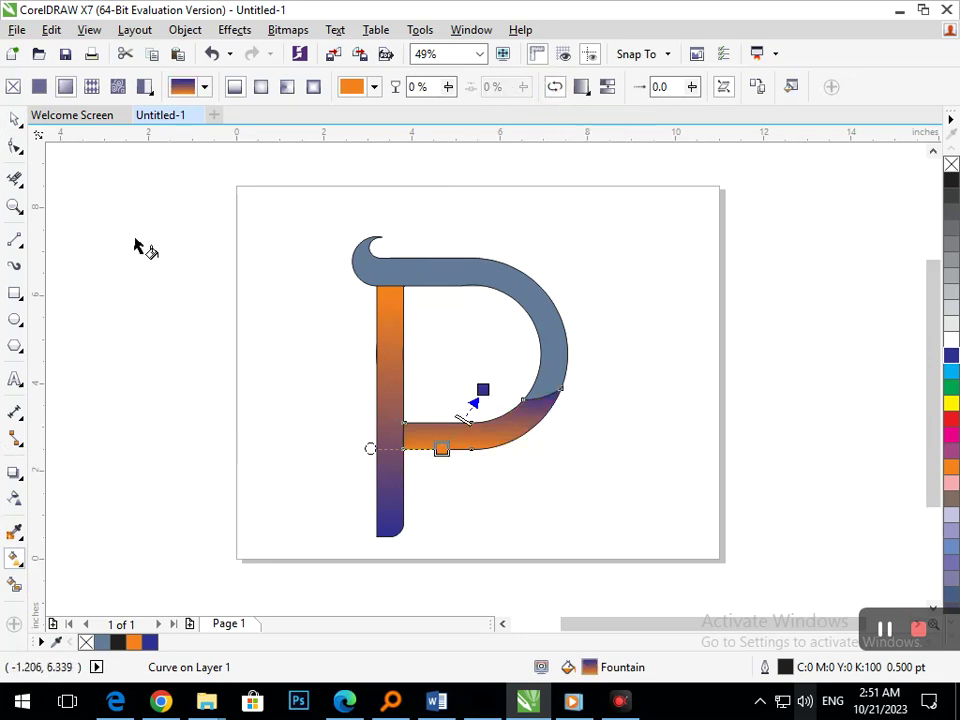
pyautogui.click(11, 120)
pyautogui.click(463, 336)
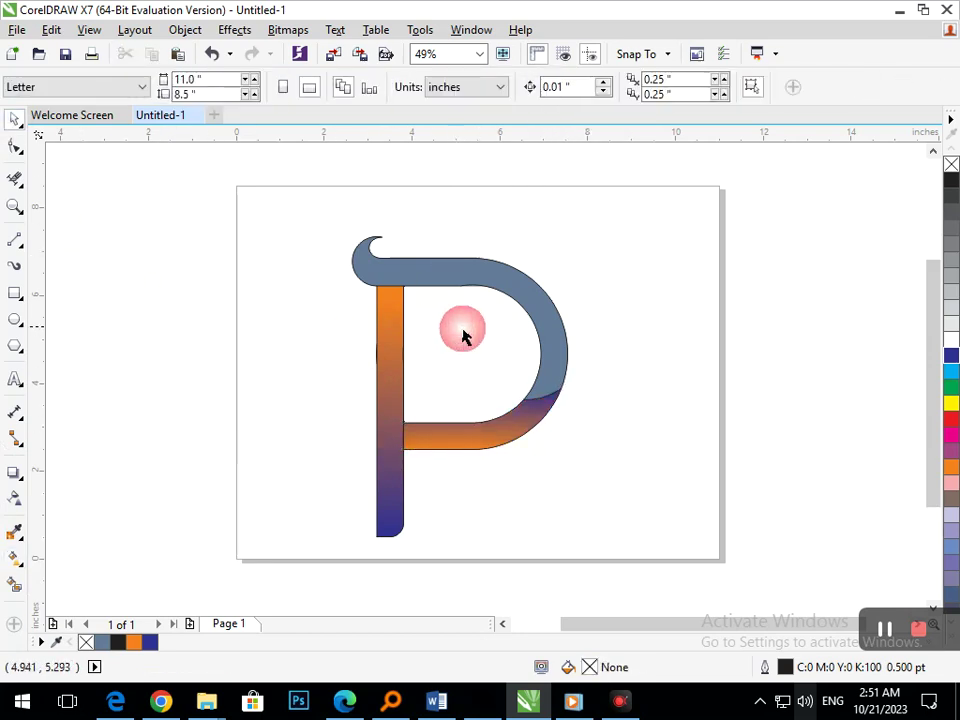
# Copy the lower bowl section's fill onto the upper section with the hook and top bar.
pyautogui.click(546, 364)
pyautogui.click(51, 29)
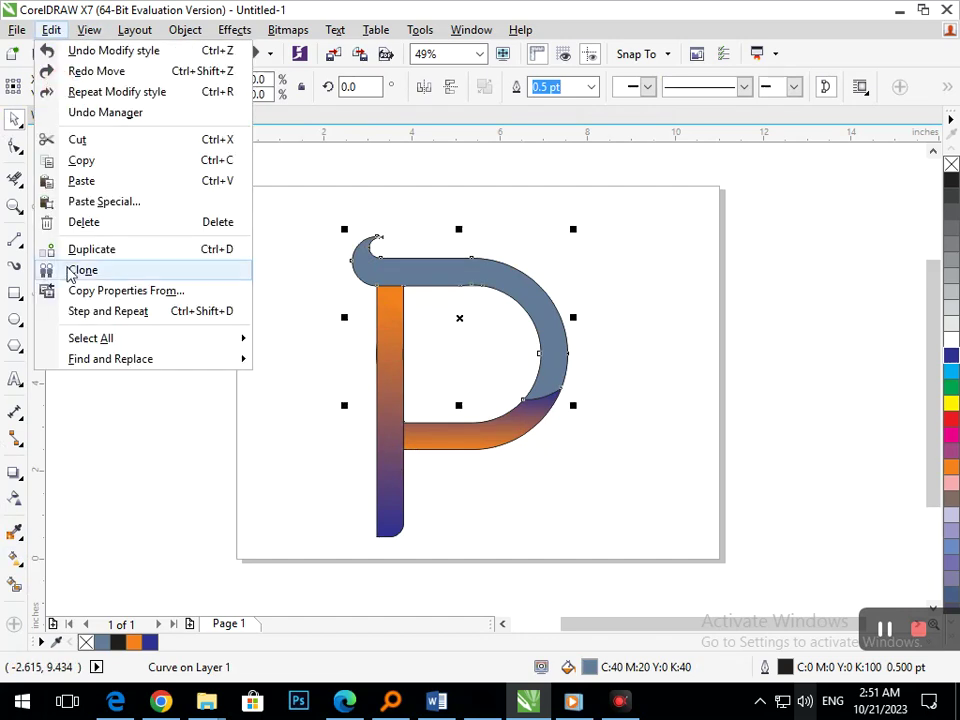
pyautogui.click(100, 290)
pyautogui.click(495, 386)
pyautogui.click(518, 425)
pyautogui.click(240, 409)
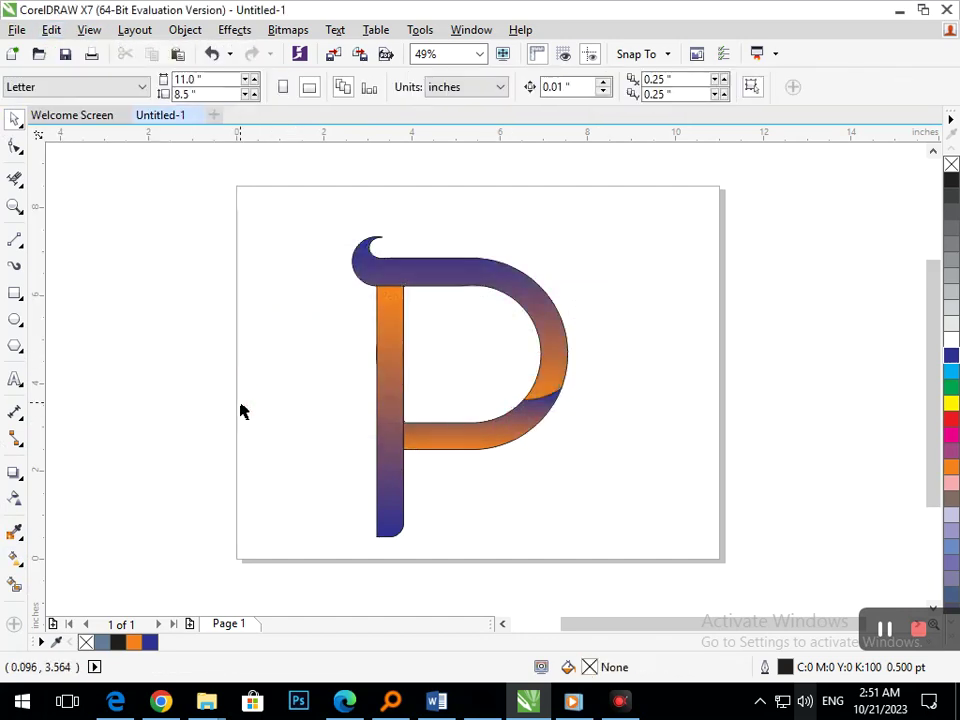
# Reverse the upper section's fountain fill and shorten its gradient, with orange at the top bar and dark blue just below it.
pyautogui.click(447, 277)
pyautogui.click(22, 564)
pyautogui.click(92, 557)
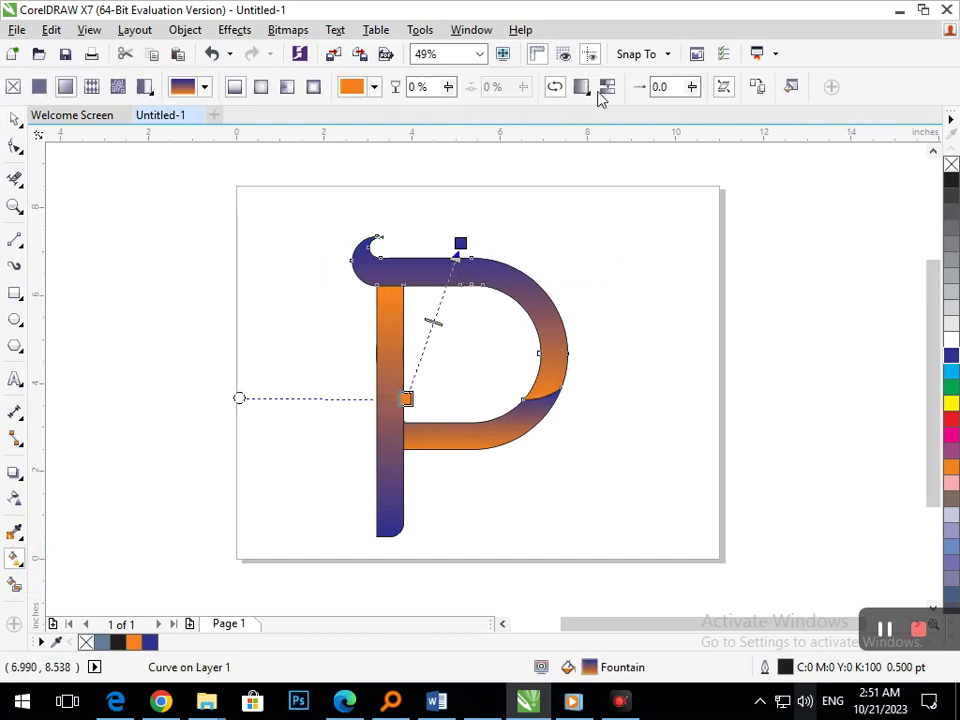
pyautogui.click(558, 89)
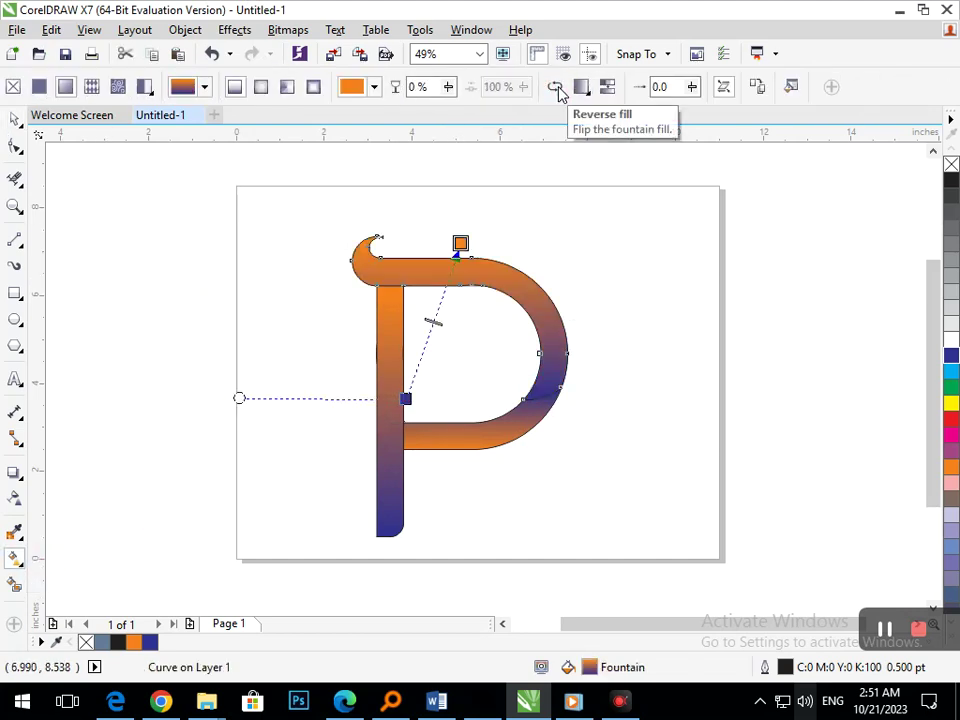
pyautogui.moveTo(405, 398); pyautogui.dragTo(422, 314)
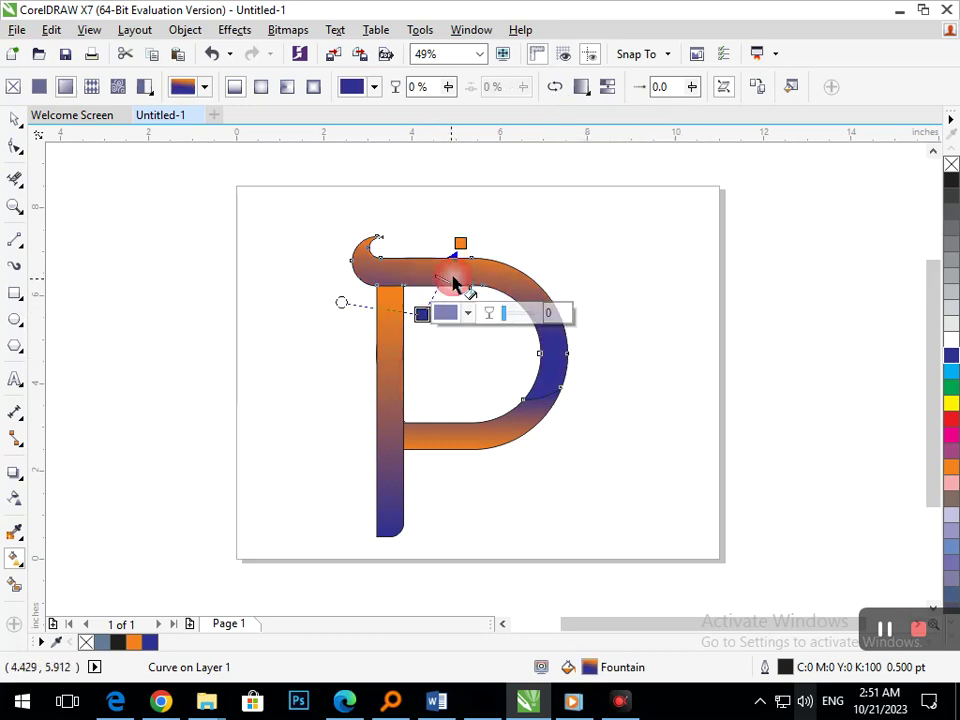
pyautogui.moveTo(460, 243); pyautogui.dragTo(461, 256)
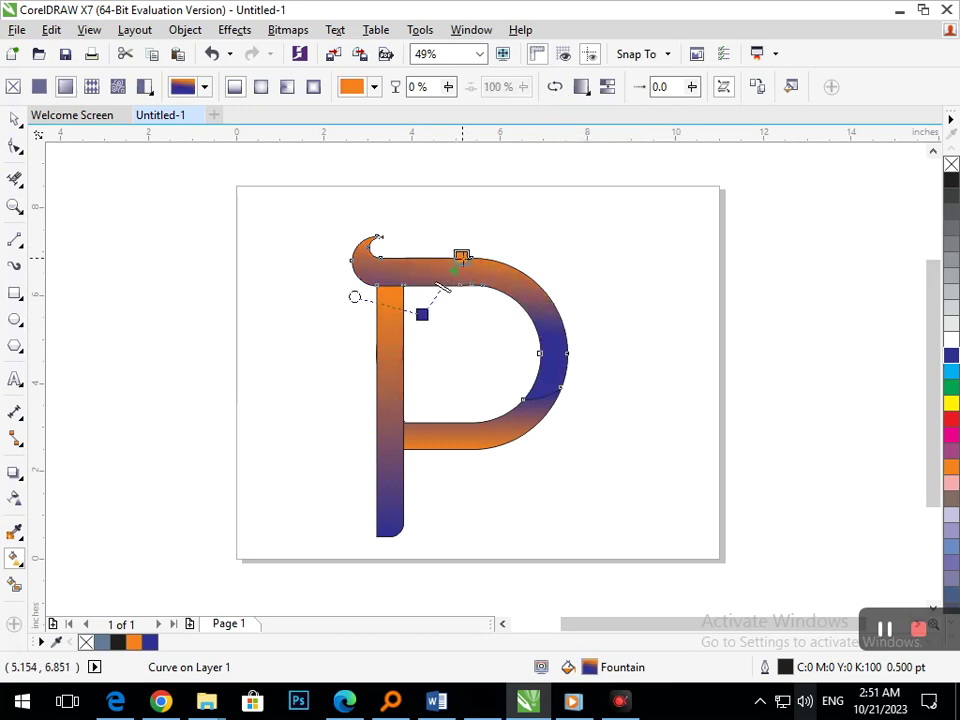
# Shift the orange end of the lower bowl section's gradient slightly towards the stem.
pyautogui.click(484, 433)
pyautogui.moveTo(483, 389)
pyautogui.mouseDown()
pyautogui.moveTo(507, 353)
pyautogui.moveTo(483, 389)
pyautogui.mouseUp()
pyautogui.moveTo(441, 449)
pyautogui.mouseDown()
pyautogui.moveTo(403, 484)
pyautogui.moveTo(436, 449)
pyautogui.mouseUp()
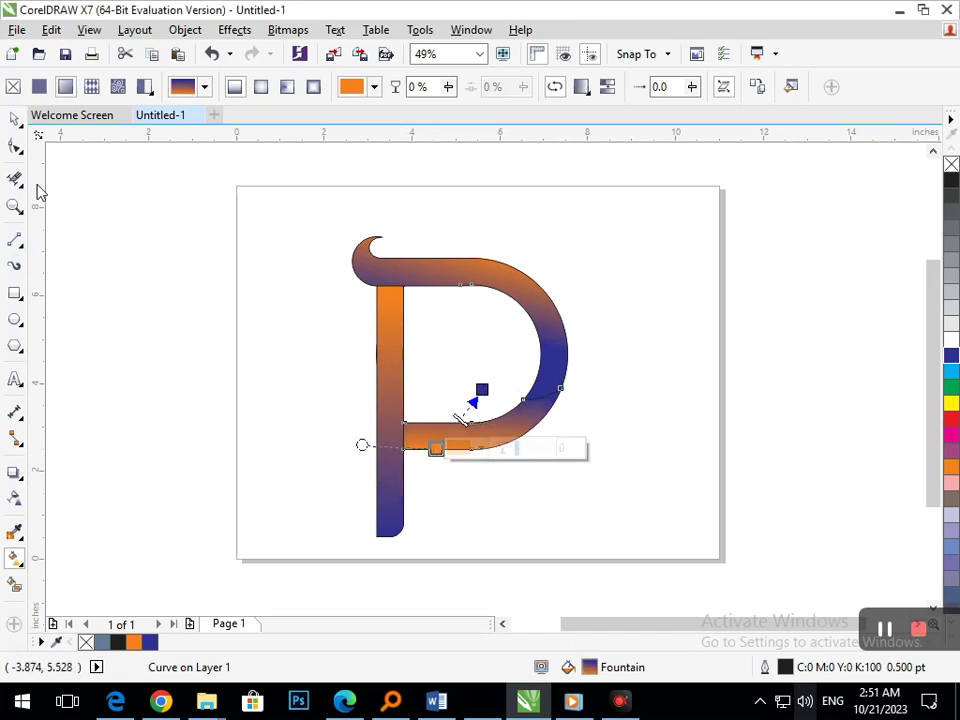
pyautogui.click(17, 122)
pyautogui.click(153, 322)
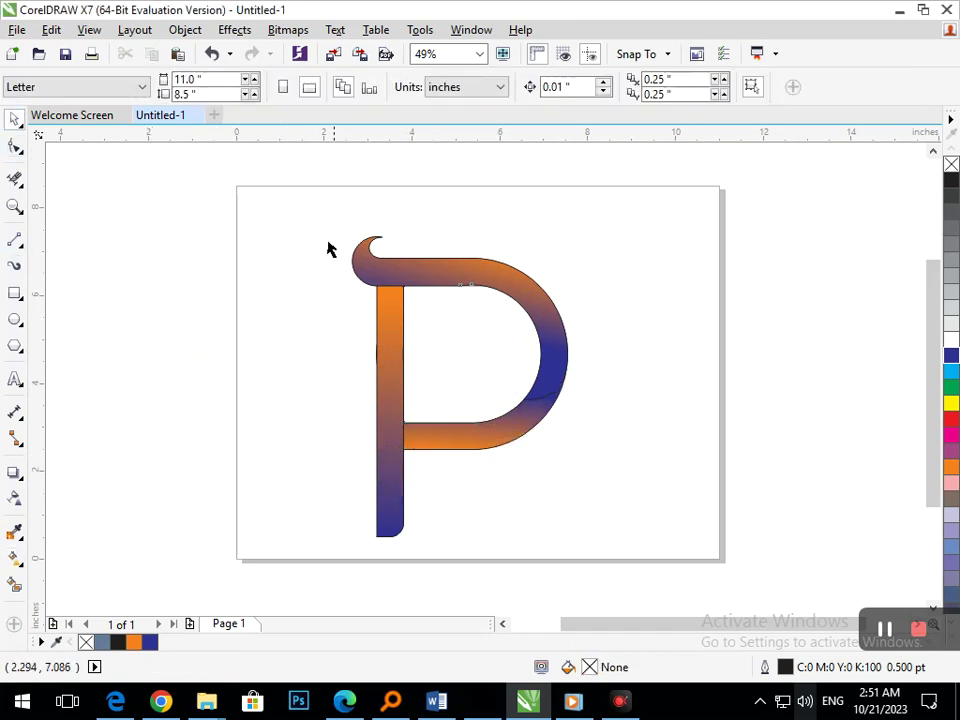
# Try a different outline width on the whole logo and undo the change.
pyautogui.moveTo(575, 538); pyautogui.dragTo(577, 540)
pyautogui.click(783, 87)
pyautogui.click(772, 102)
pyautogui.click(629, 413)
pyautogui.hotkey('ctrl', 'z')
pyautogui.click(435, 333)
pyautogui.moveTo(318, 208); pyautogui.dragTo(628, 560)
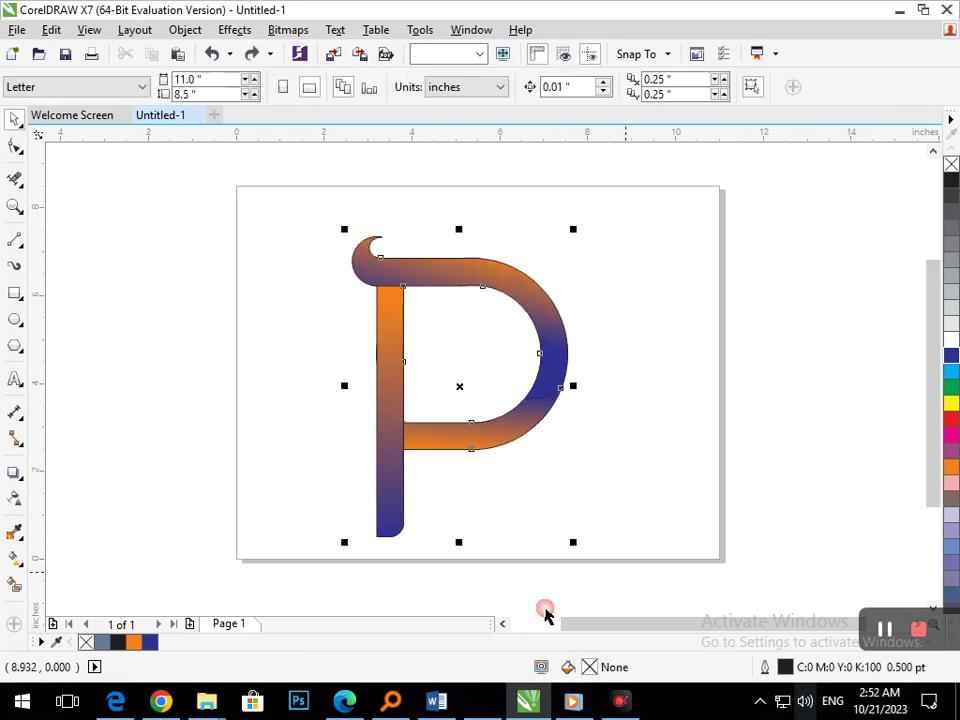
pyautogui.click(645, 454)
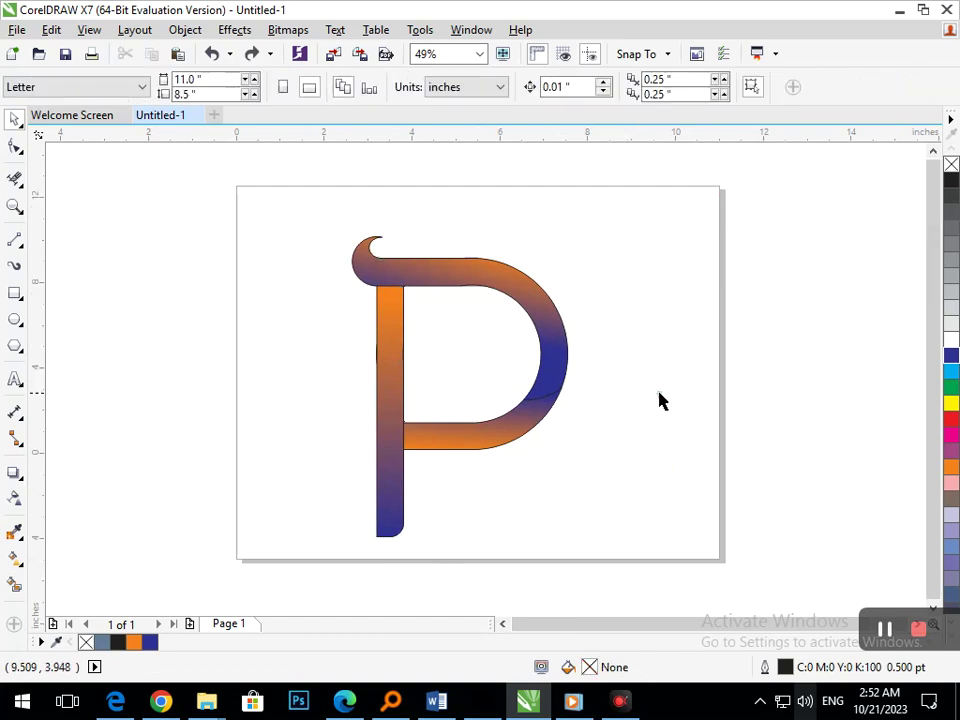
# Move all the logo's pieces together off the page into the empty area on its left.
pyautogui.scroll(-2, 463, 349)
pyautogui.moveTo(530, 503); pyautogui.dragTo(534, 504)
pyautogui.moveTo(430, 394); pyautogui.dragTo(165, 336)
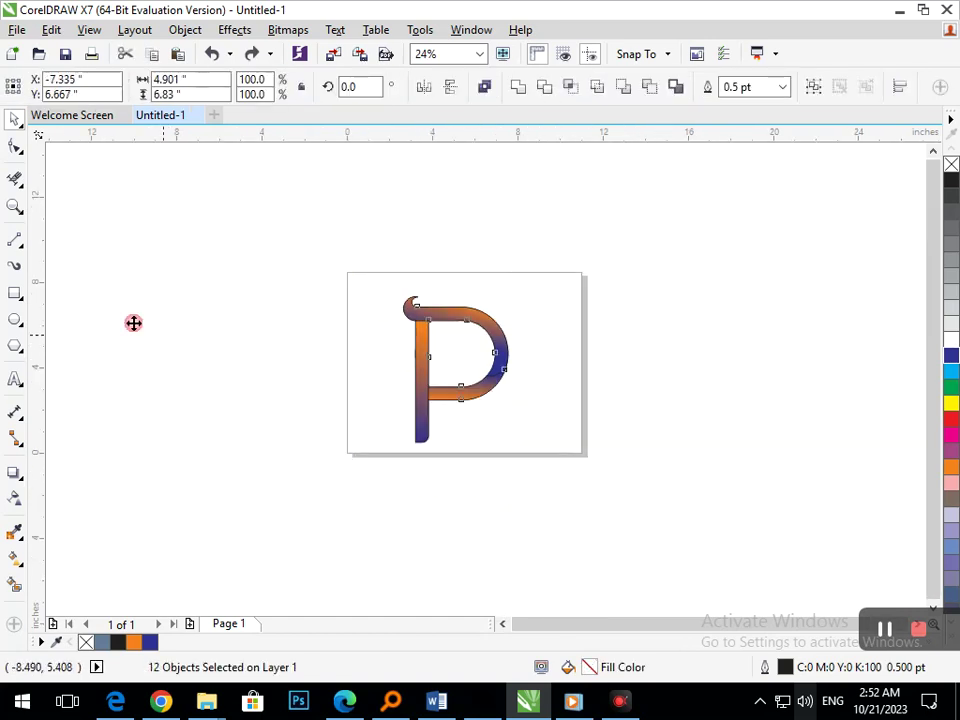
pyautogui.click(238, 422)
# Group all pieces of the letter P into one object.
pyautogui.press('F2')
pyautogui.moveTo(108, 204); pyautogui.dragTo(292, 395)
pyautogui.moveTo(264, 196); pyautogui.dragTo(592, 588)
pyautogui.hotkey('ctrl', 'g')
# Move the grouped logo farther left and up, well away from the page, and show it close up.
pyautogui.moveTo(356, 421); pyautogui.dragTo(140, 387)
pyautogui.press('F2')
pyautogui.rightClick(563, 357)
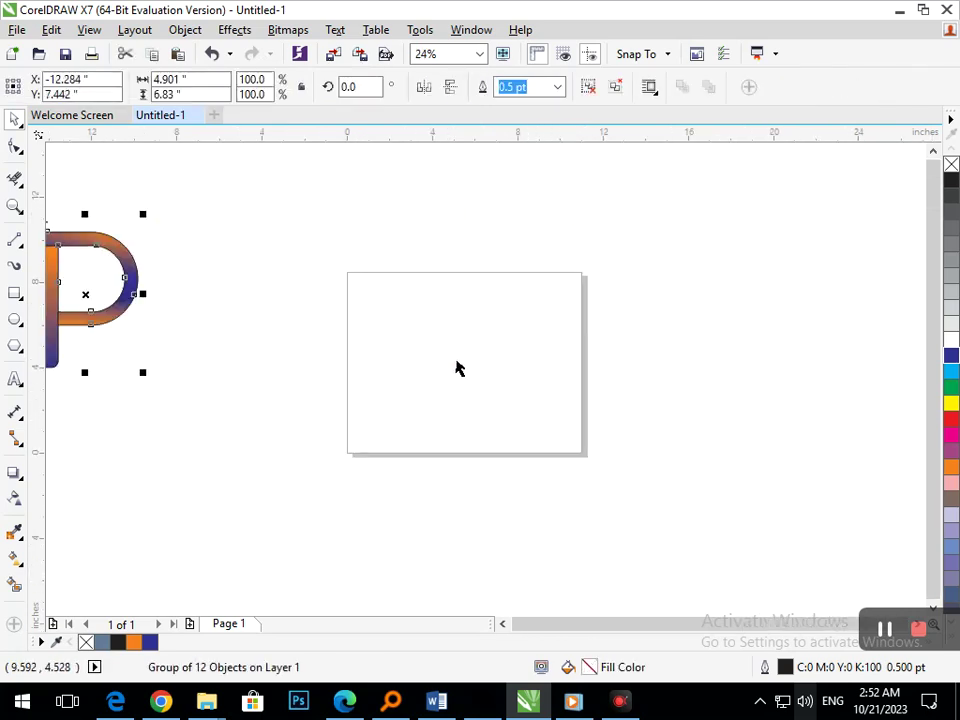
pyautogui.rightClick(228, 309)
pyautogui.moveTo(228, 285); pyautogui.dragTo(386, 436)
pyautogui.moveTo(269, 338); pyautogui.dragTo(240, 335)
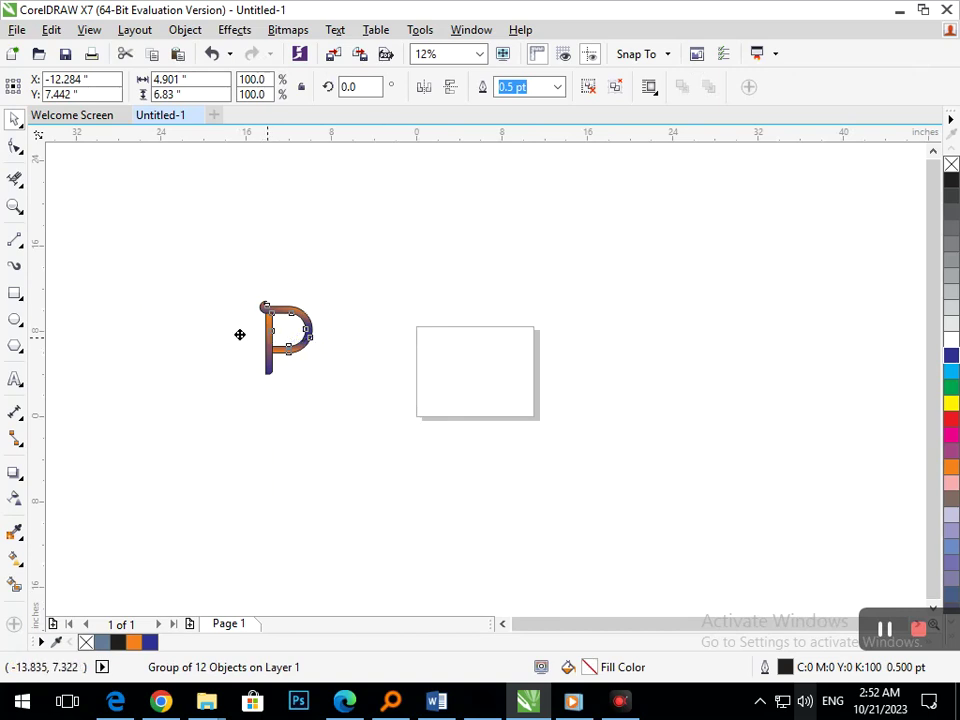
pyautogui.moveTo(156, 303); pyautogui.dragTo(118, 273)
pyautogui.press('F2')
pyautogui.moveTo(84, 216); pyautogui.dragTo(197, 335)
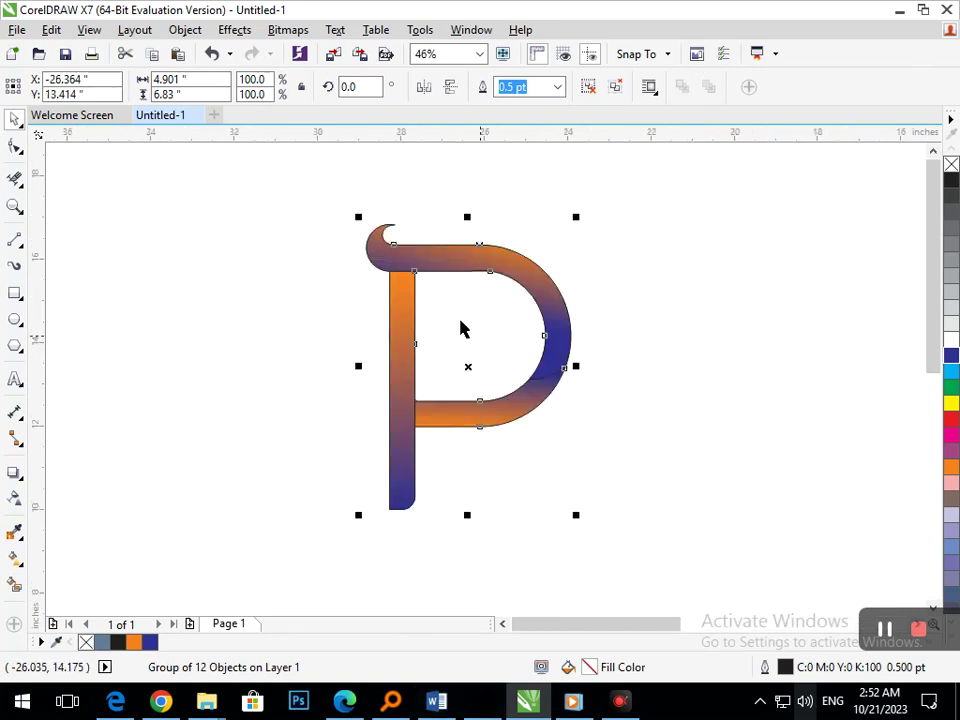
# Enlarge the grouped logo slightly in proportion and reposition it.
pyautogui.moveTo(358, 514); pyautogui.dragTo(343, 536)
pyautogui.moveTo(434, 495); pyautogui.dragTo(430, 495)
pyautogui.click(622, 509)
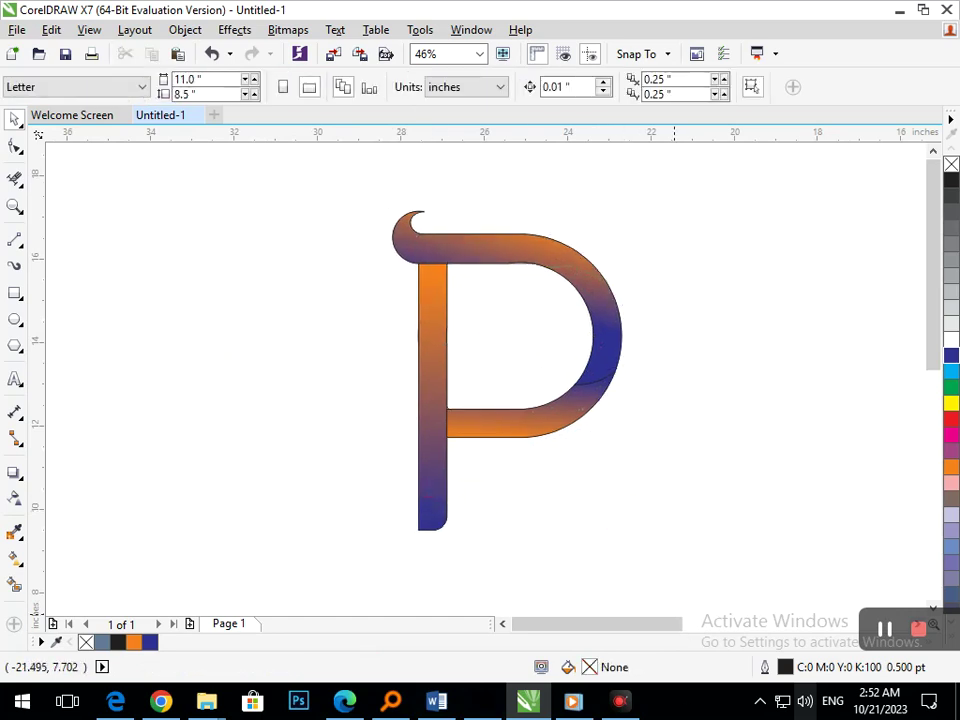